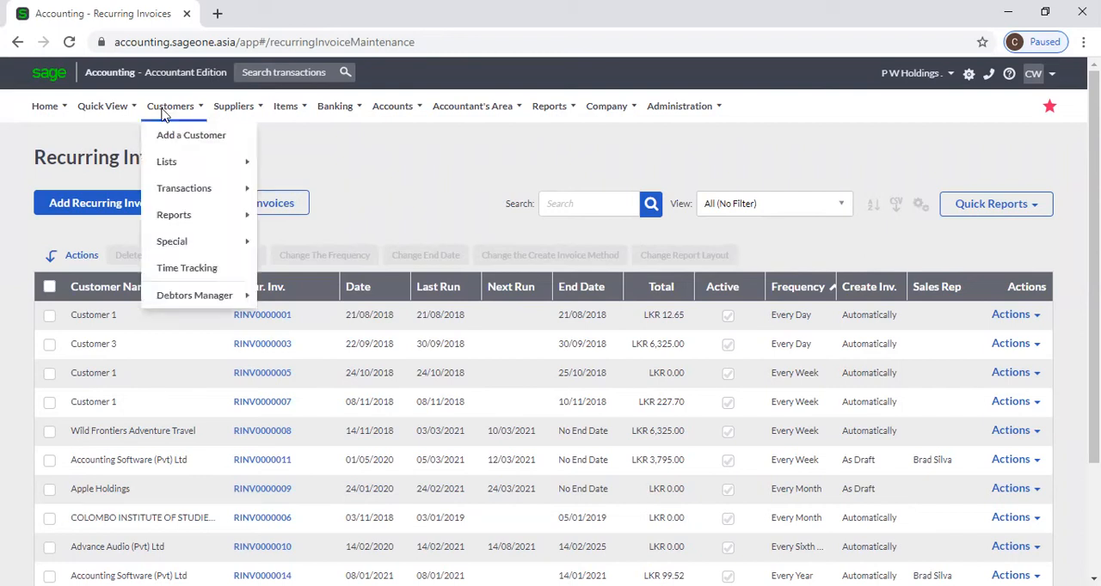
click(112, 206)
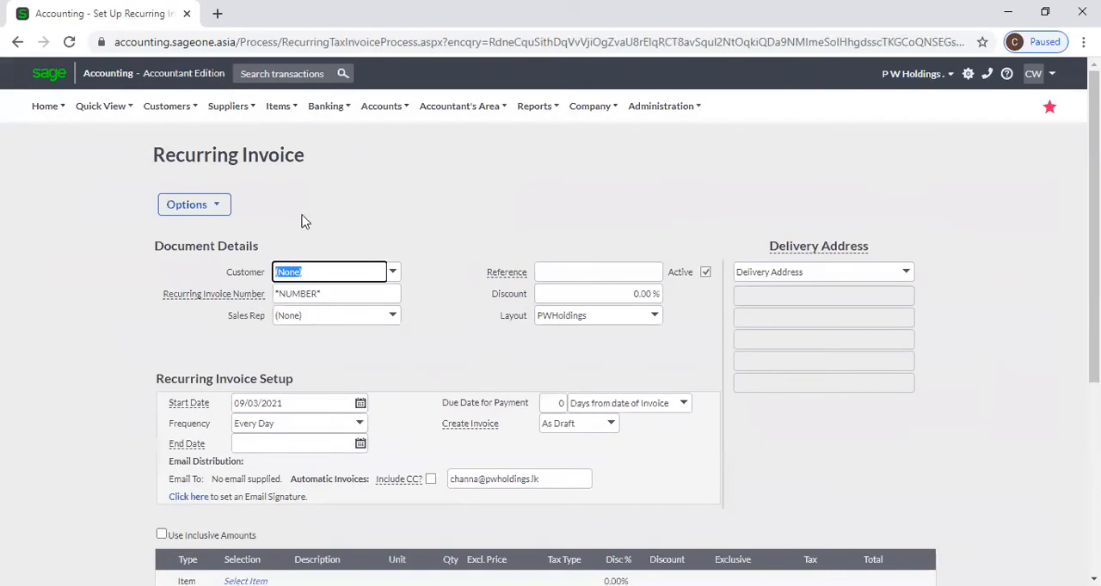
mouse_move(189, 115)
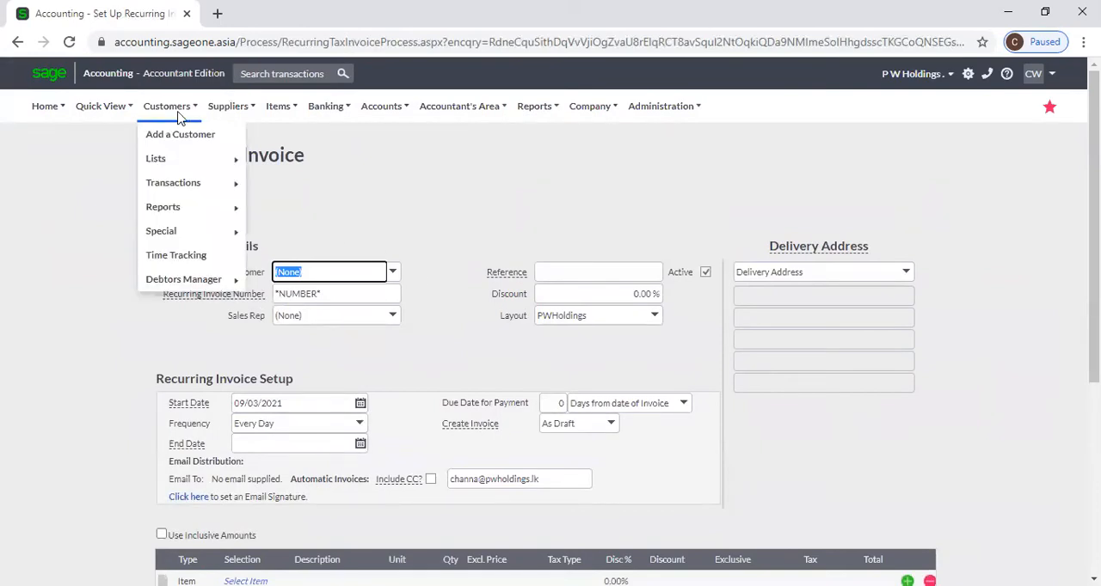
mouse_move(172, 191)
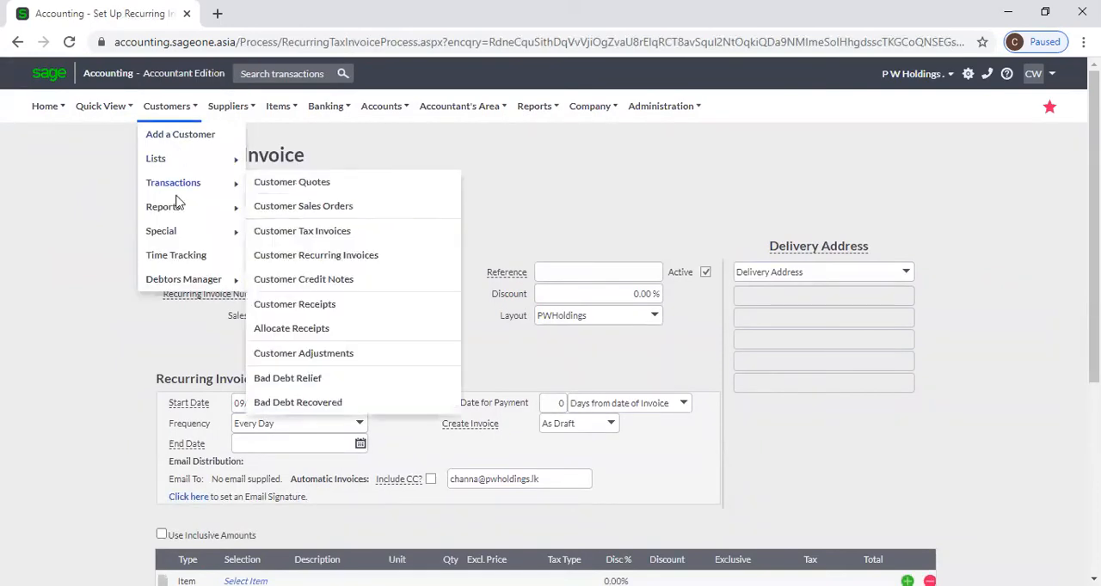
click(337, 257)
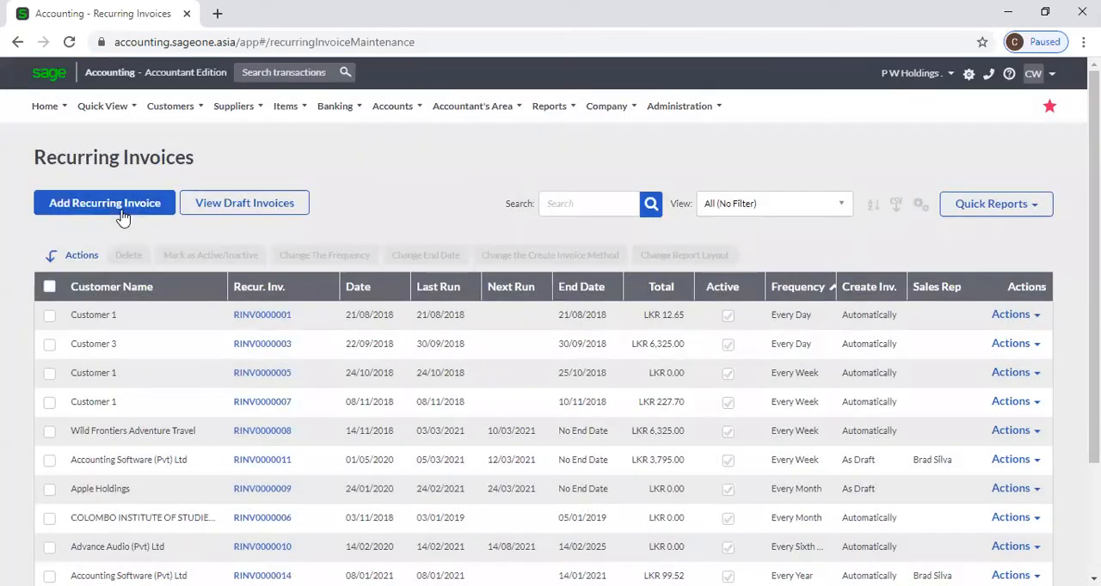
Start a new recurring invoice and select Accounting Software (Pvt) Ltd as its customer
click(123, 218)
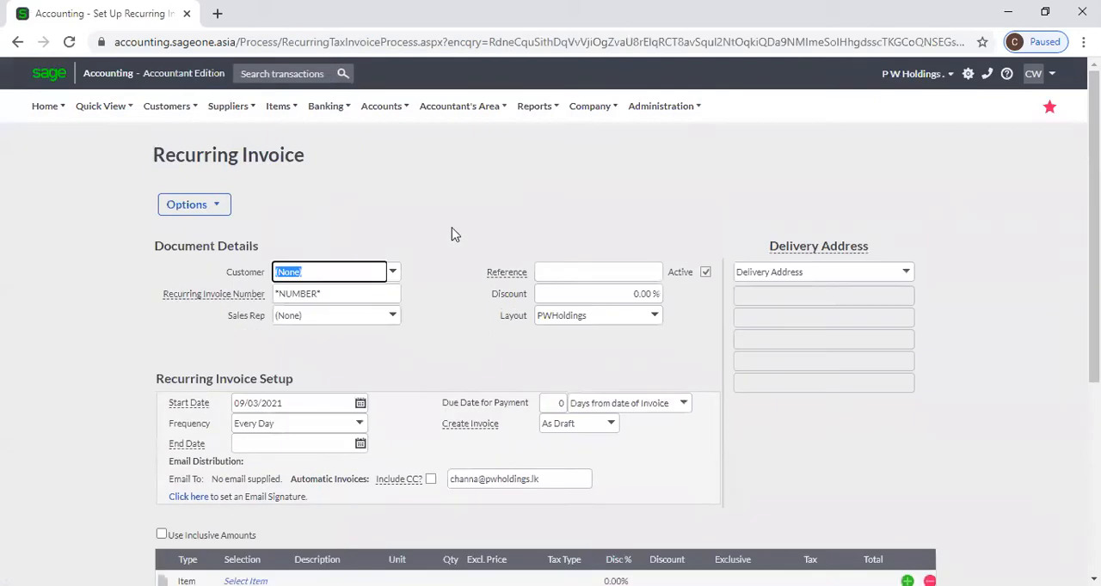
click(392, 273)
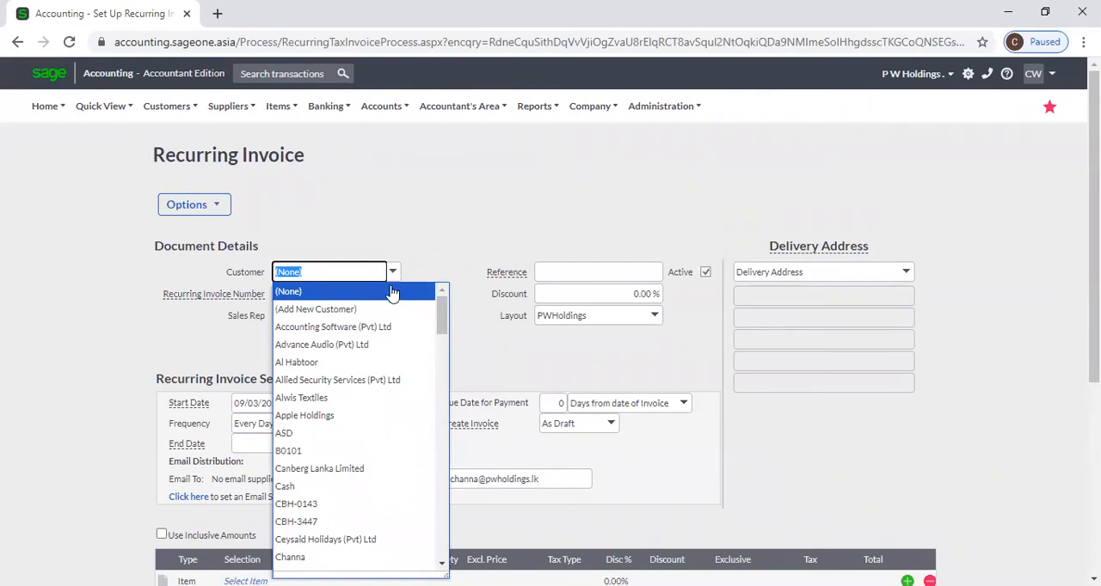
click(397, 327)
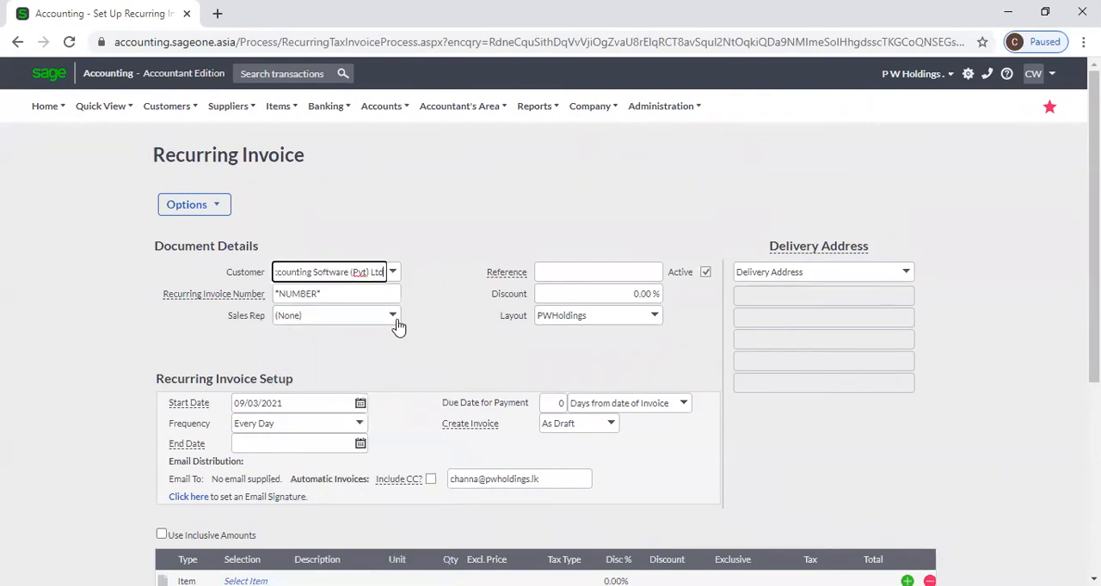
Set the recurring invoice's start date to 01/04/2021 and its frequency to Every Month
scroll(444, 309, down, 1)
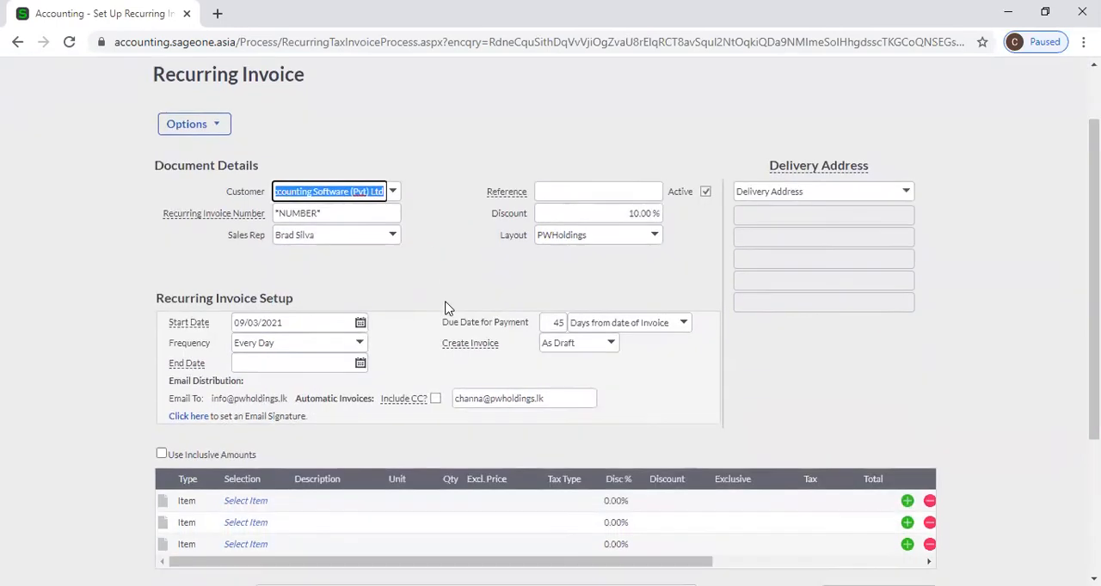
click(360, 324)
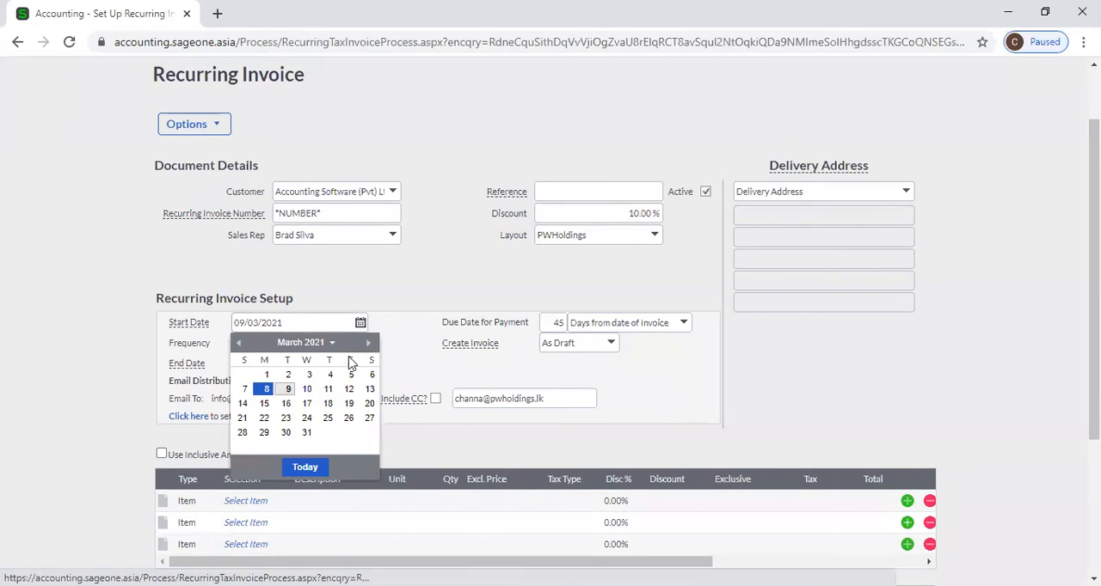
click(368, 344)
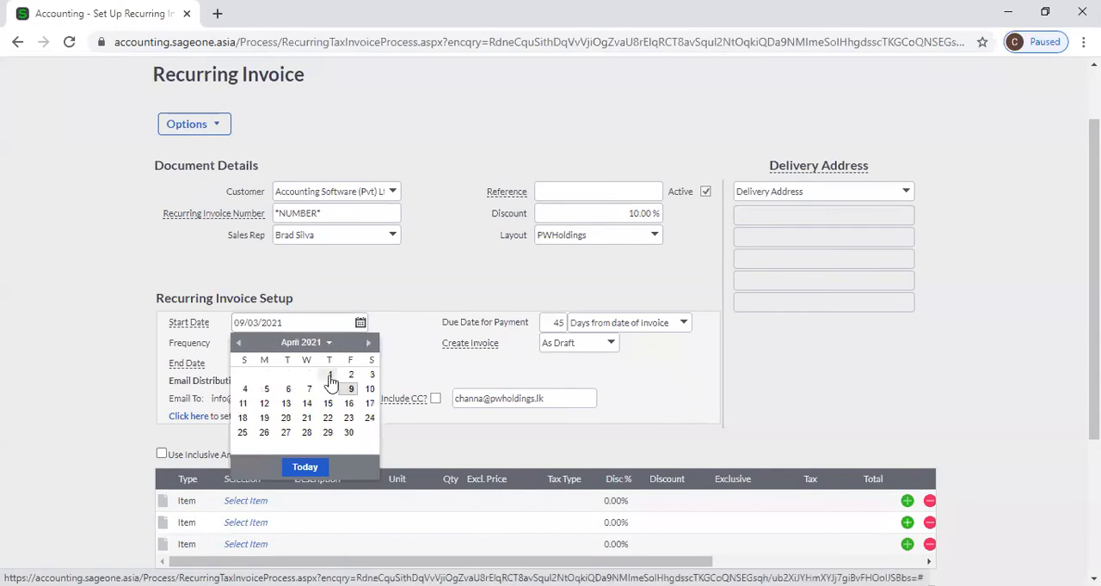
click(330, 376)
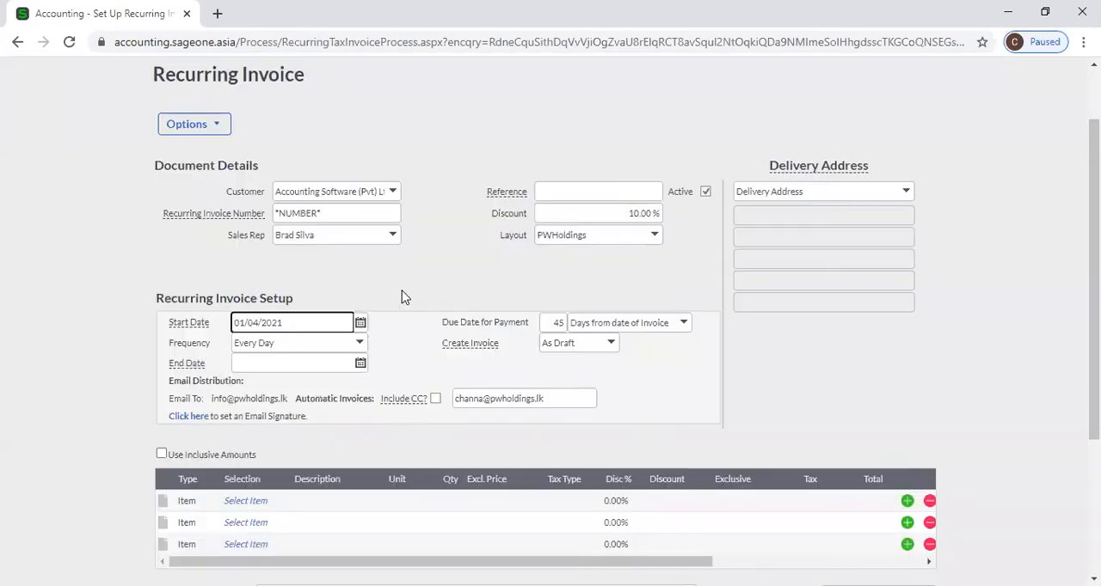
click(359, 343)
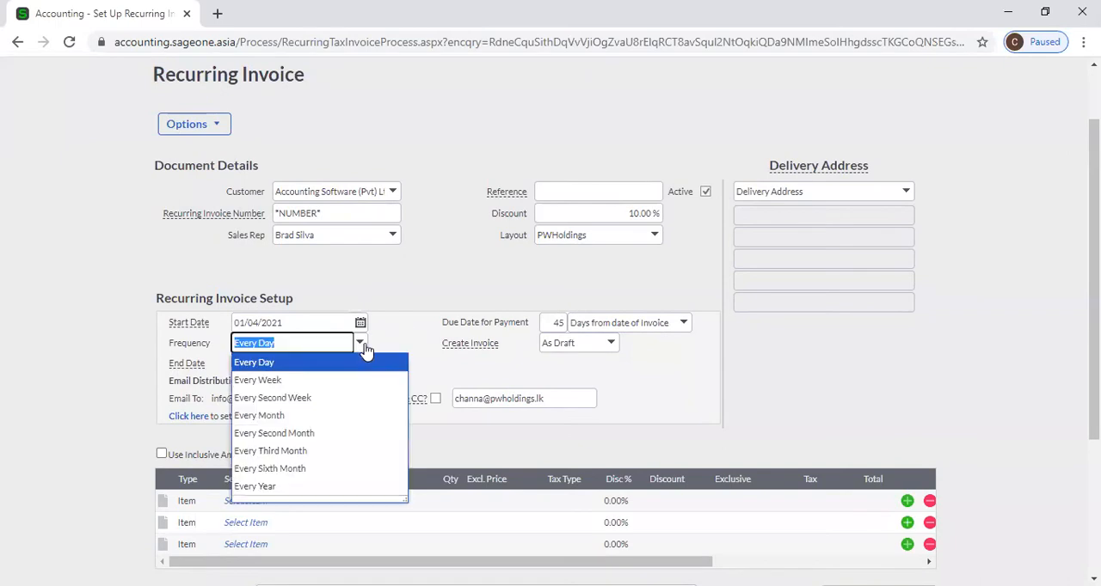
click(347, 416)
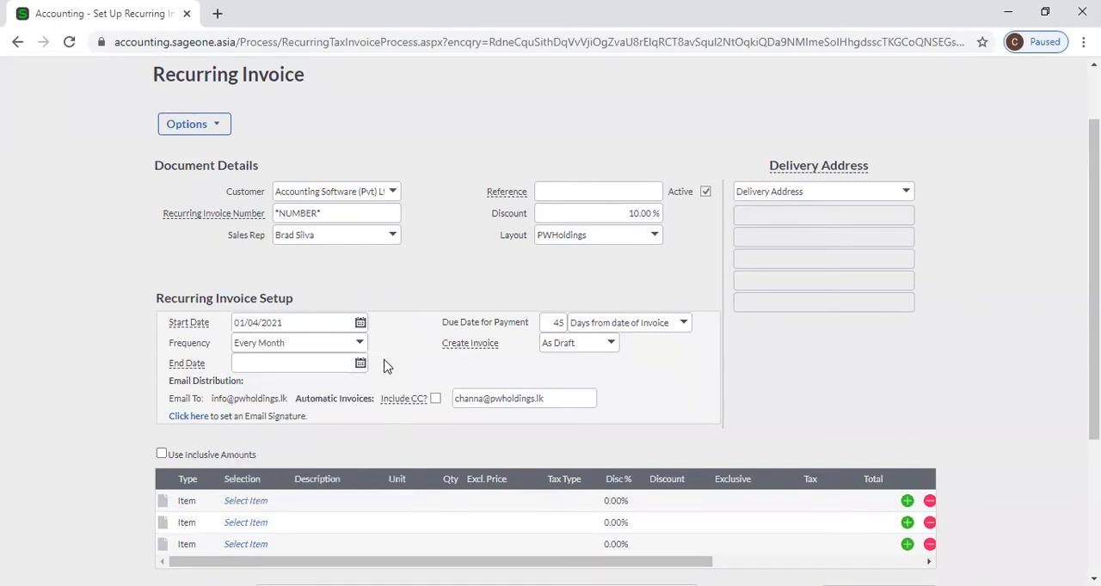
click(361, 363)
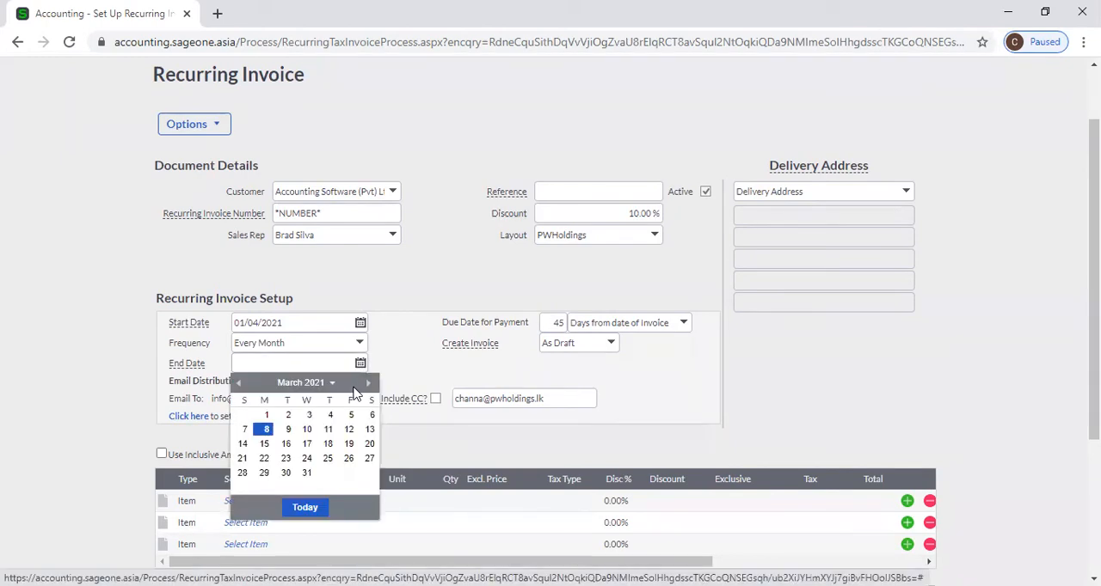
click(361, 363)
click(312, 364)
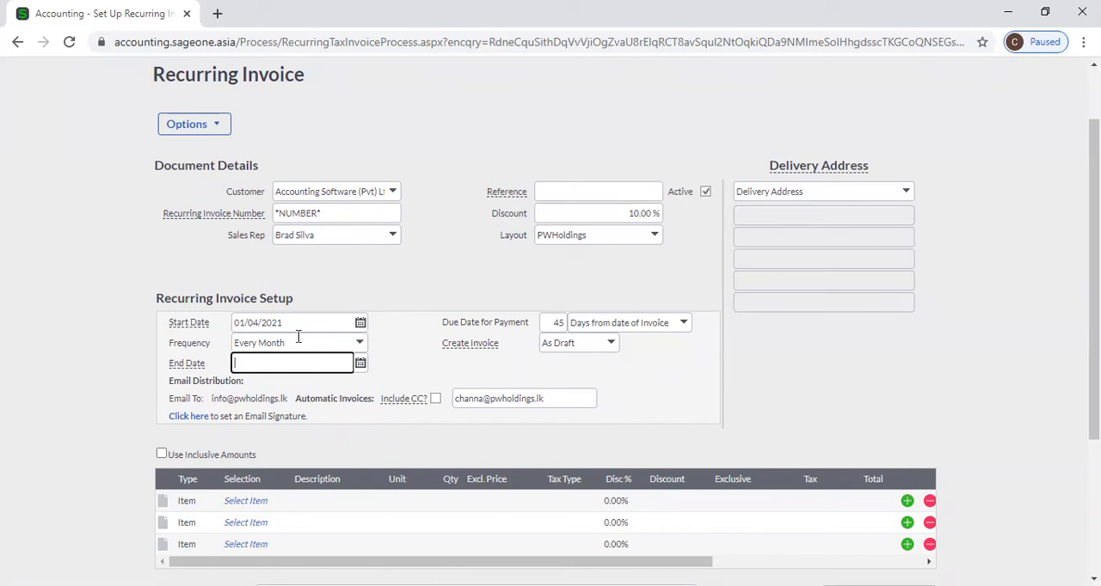
click(390, 302)
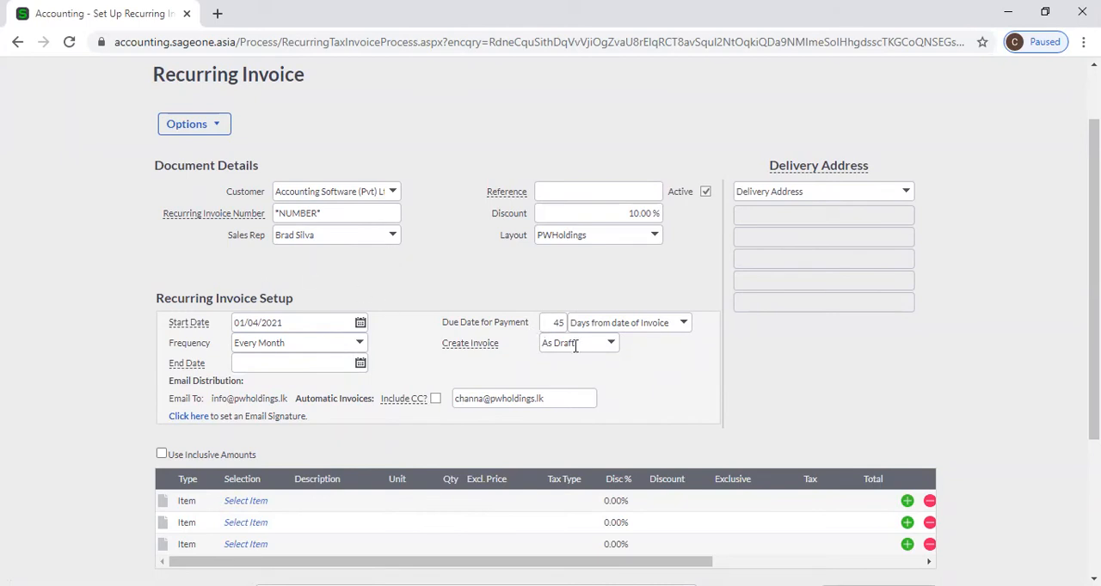
Set the due date for payment to 30 days from the date of invoice
click(557, 324)
text(30)
key(Tab)
Set the invoice creation method to As Draft in the recurring invoice setup
click(609, 344)
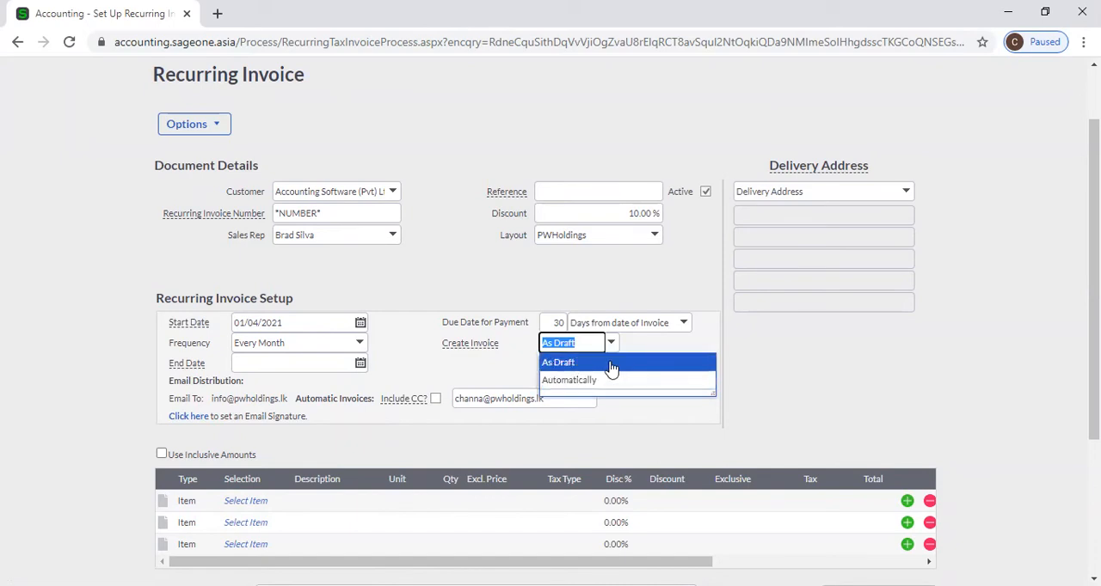
click(629, 359)
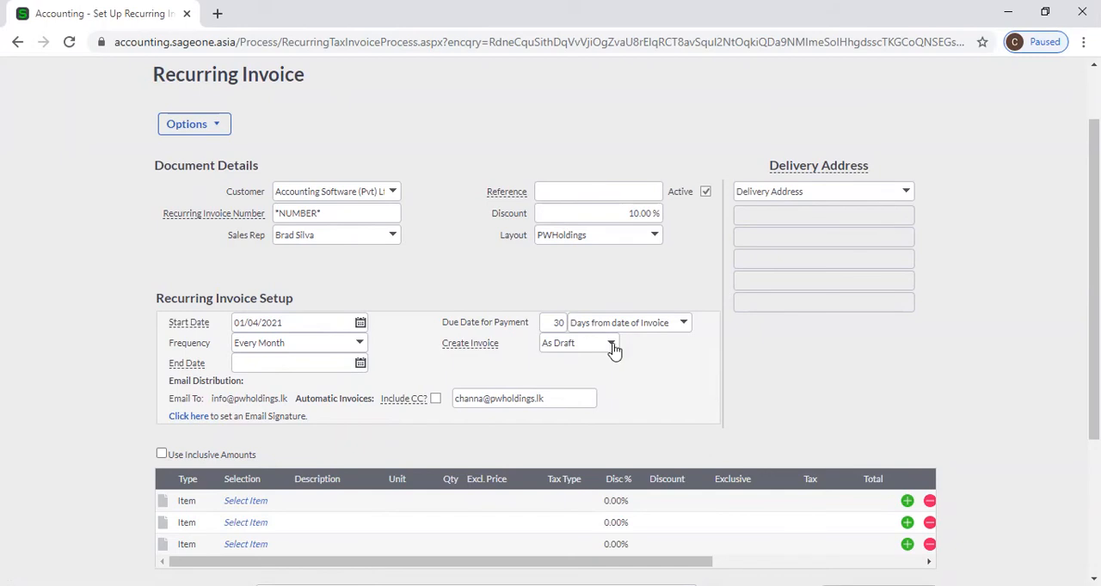
click(611, 344)
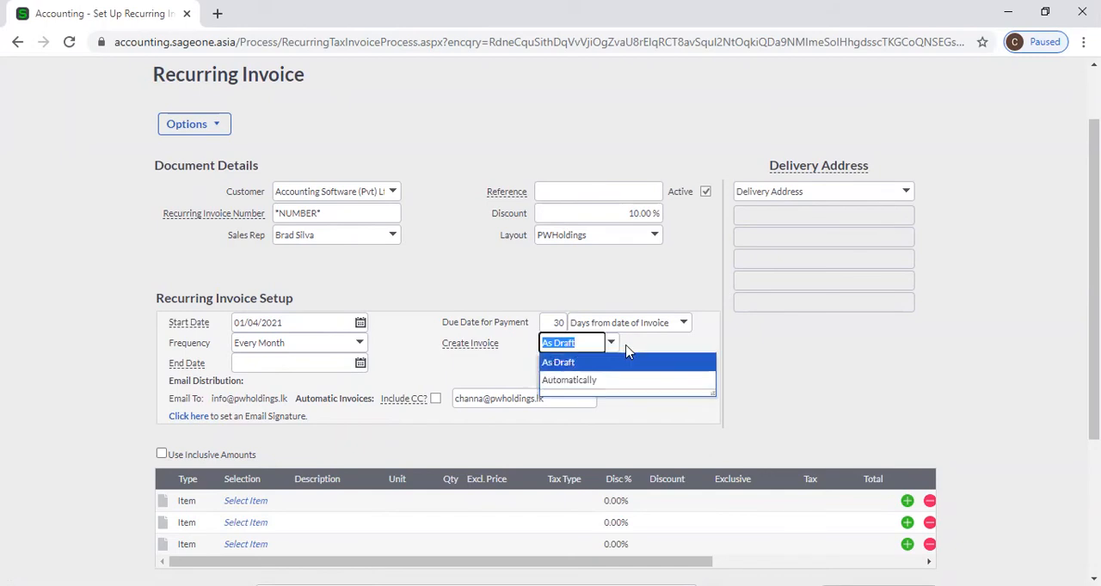
click(617, 367)
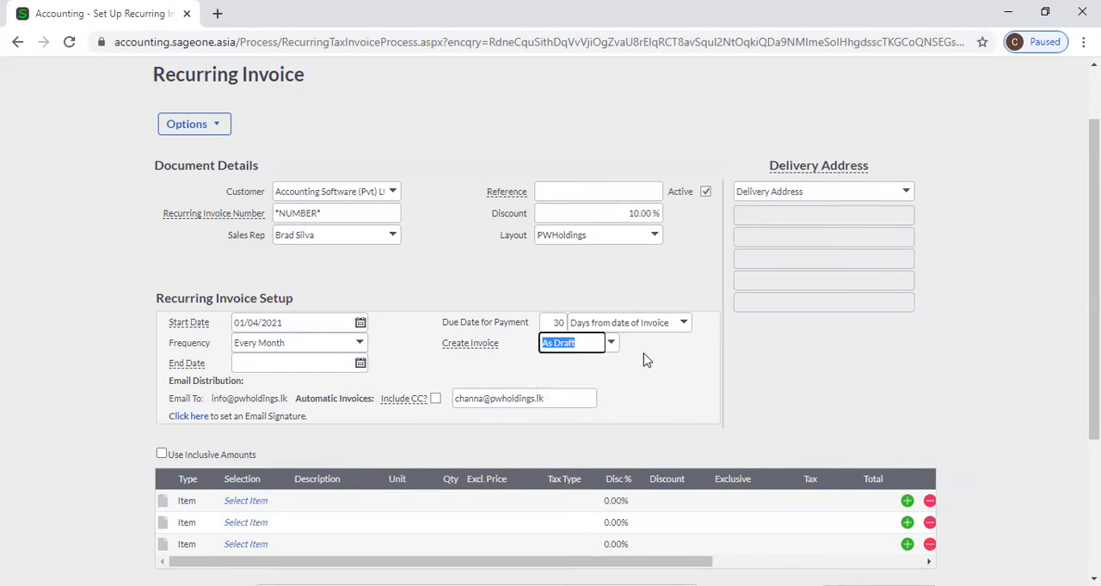
click(646, 360)
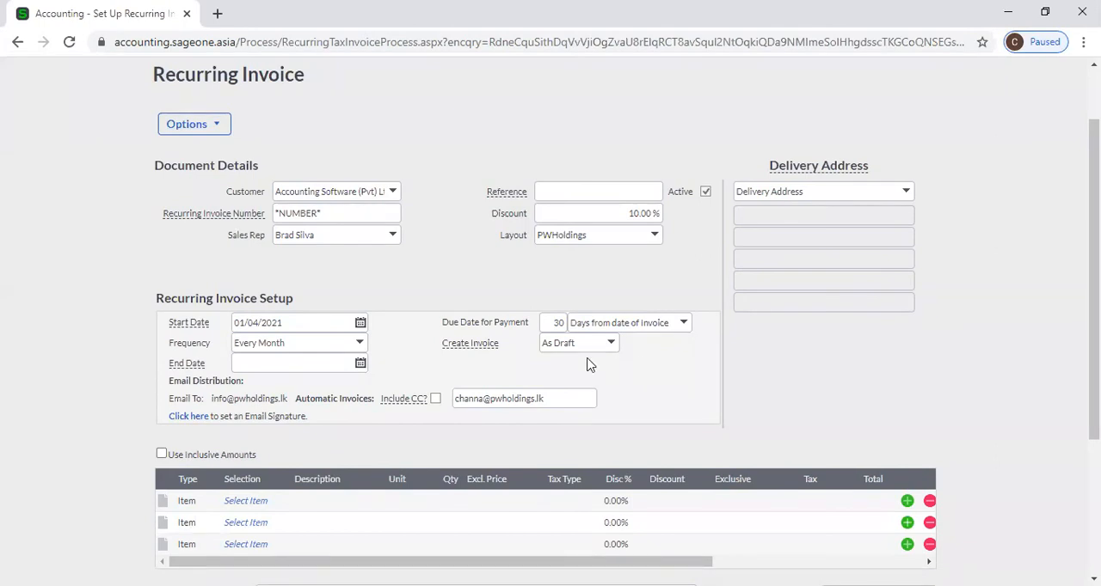
Set the recurring invoice to be created Automatically instead of as a draft
click(610, 343)
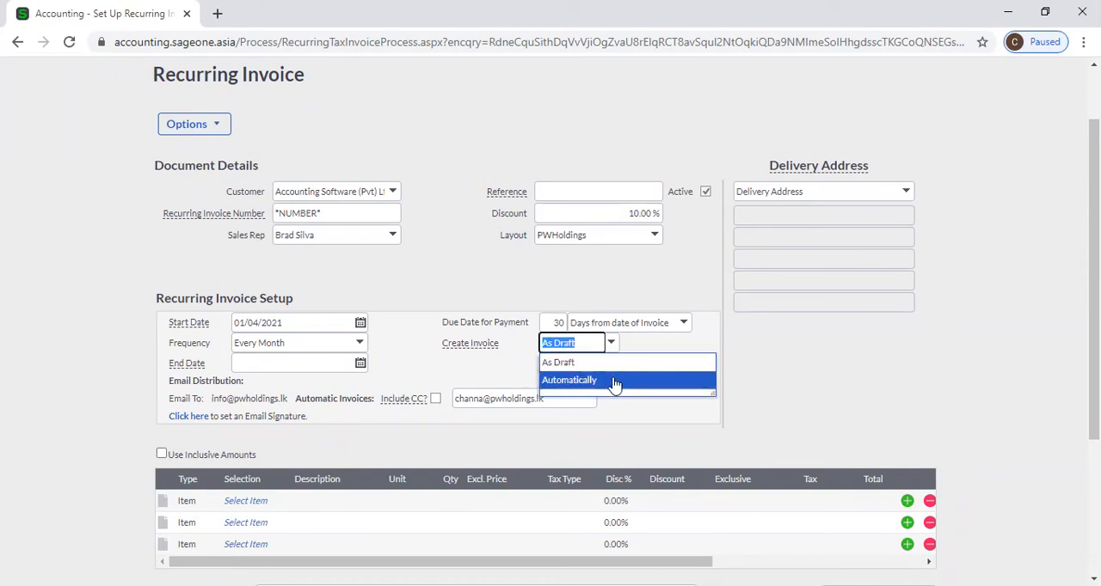
click(613, 380)
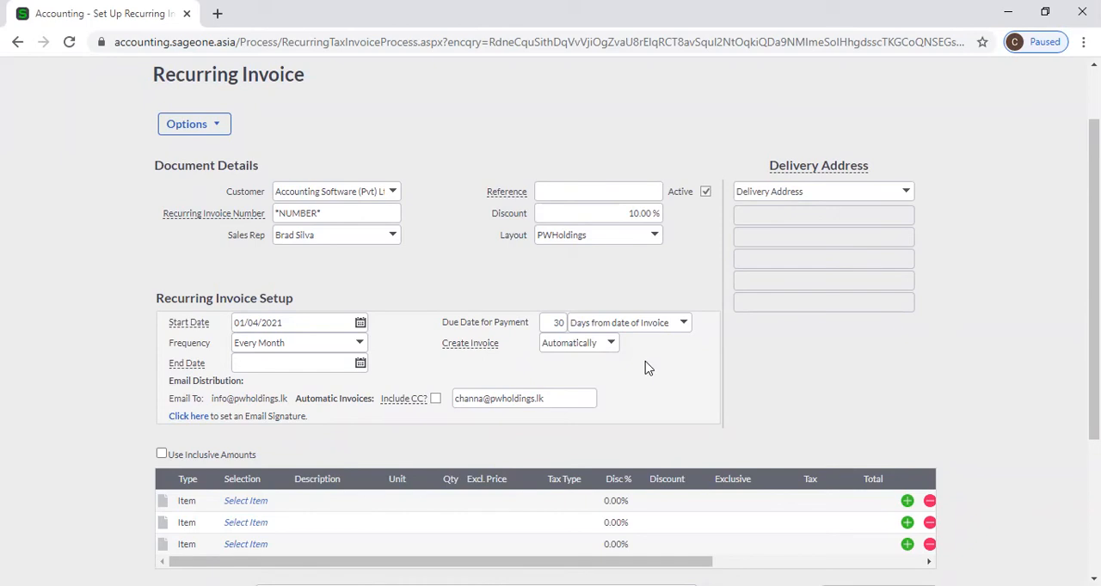
scroll(648, 368, down, 1)
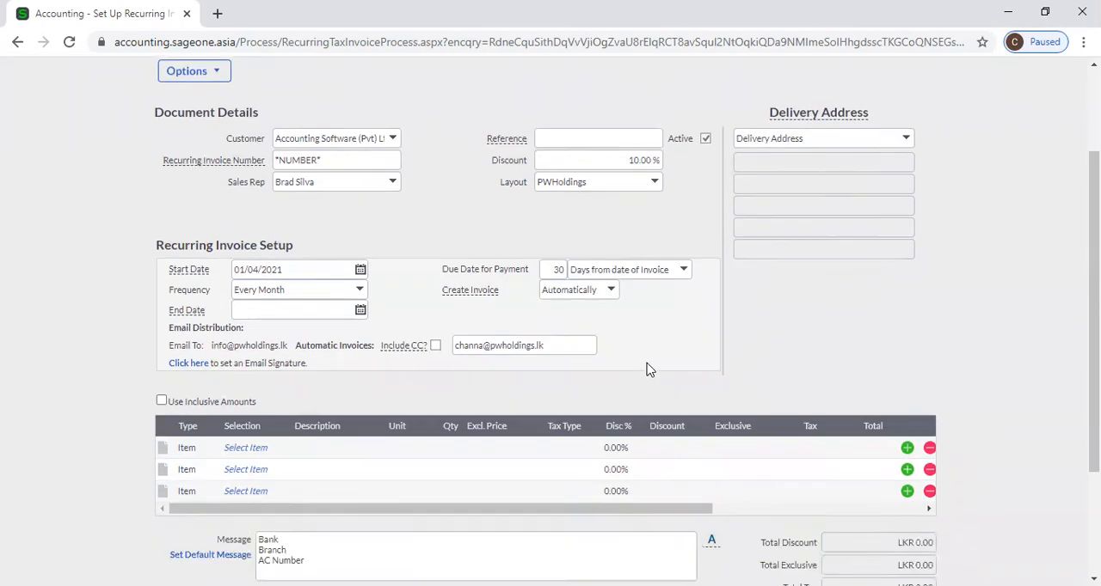
scroll(629, 322, up, 1)
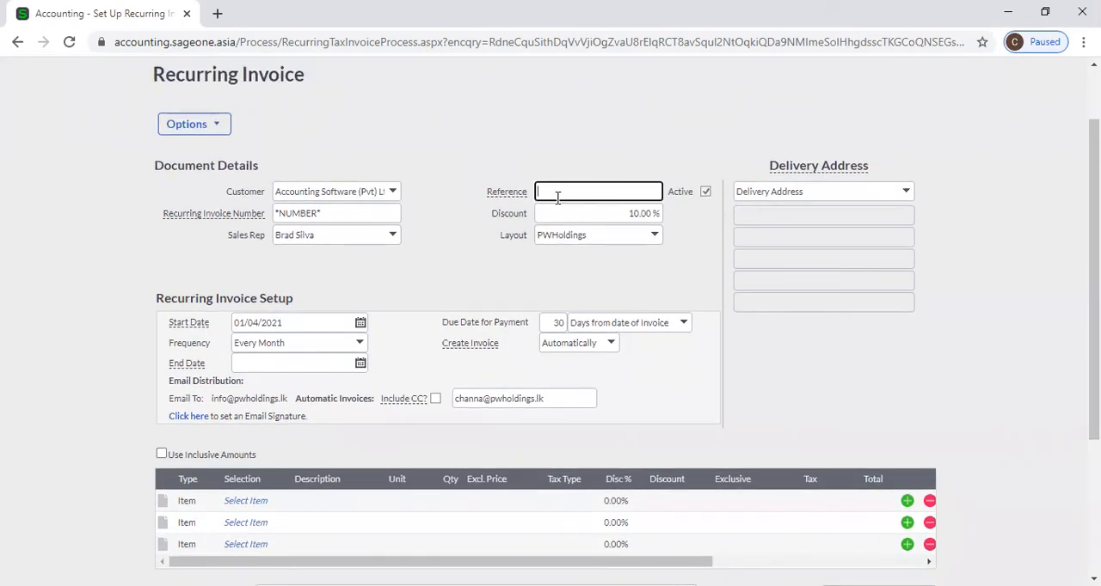
click(558, 192)
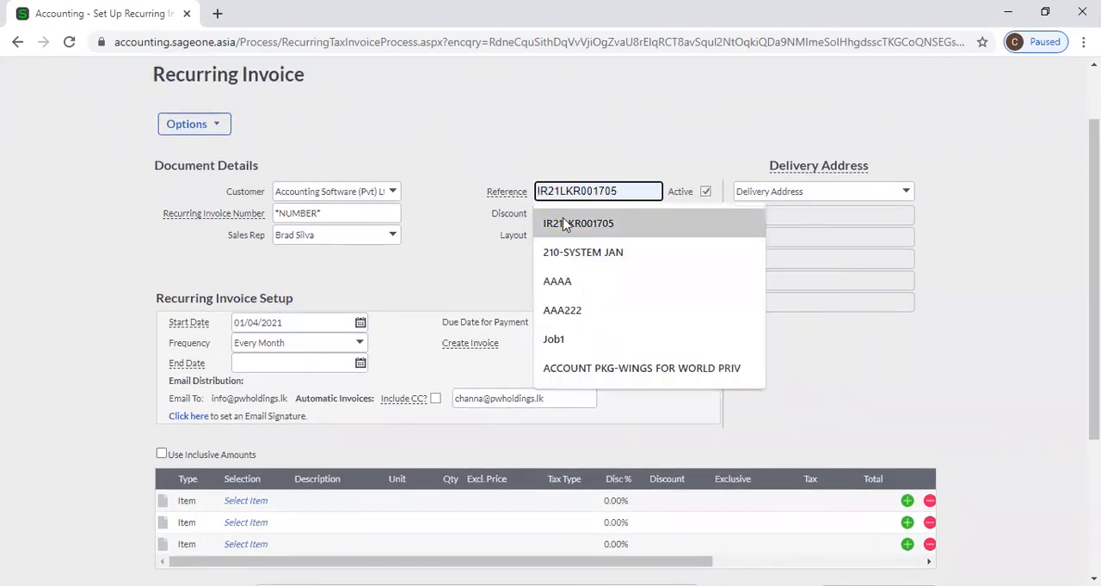
click(446, 258)
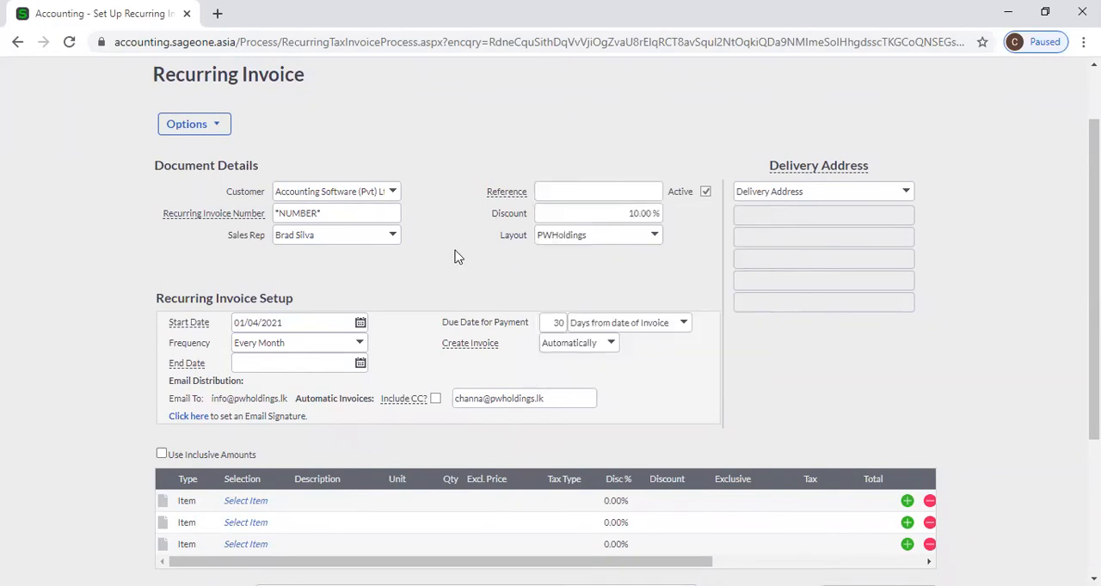
click(583, 217)
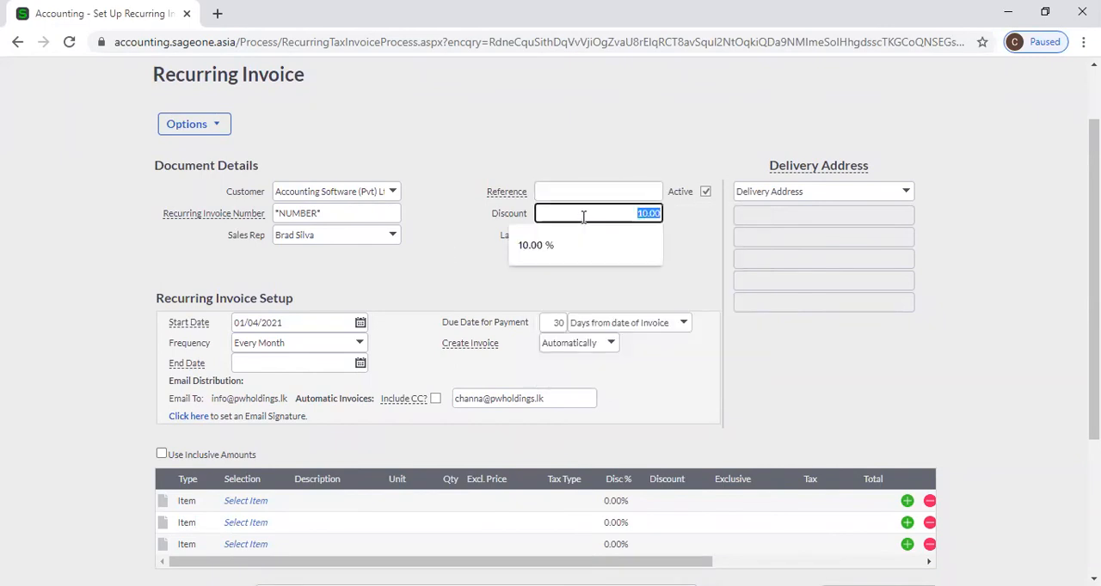
click(594, 275)
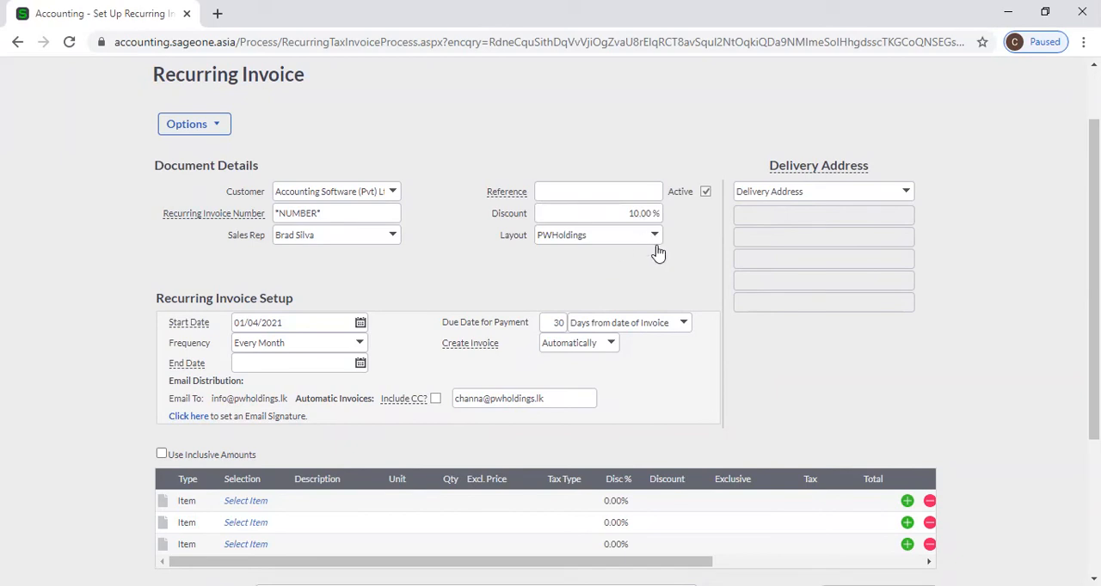
Add the item CAS, Compliance Assurance Service, to the first line of the invoice
scroll(658, 263, down, 3)
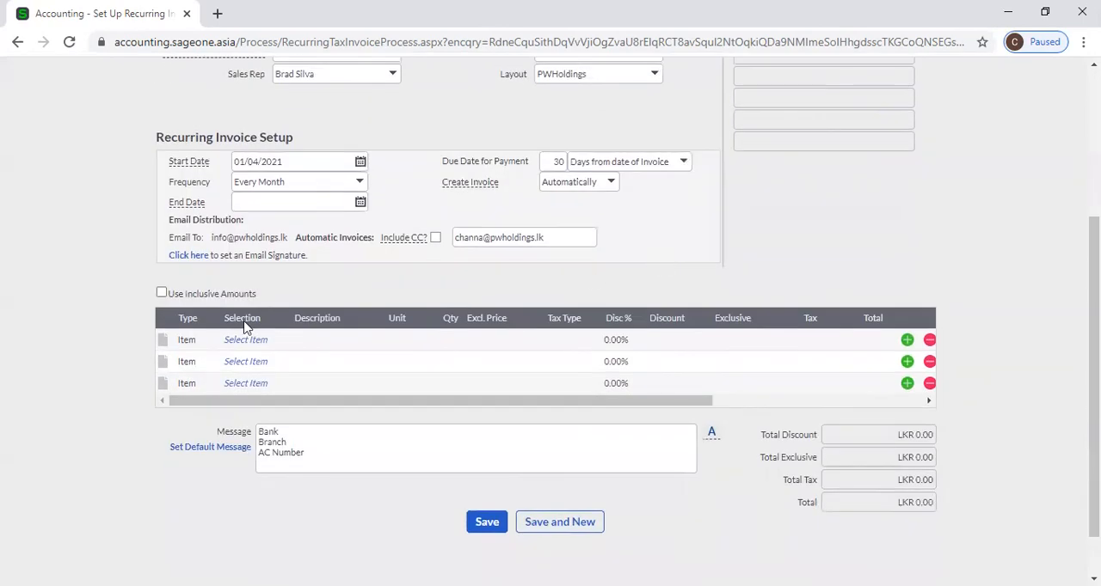
click(263, 340)
text(a)
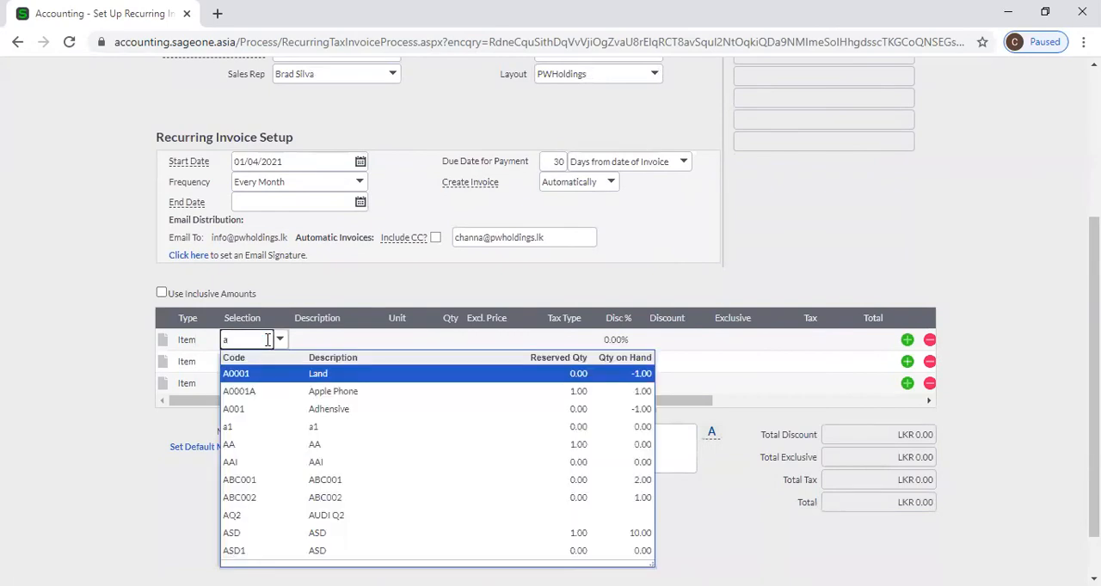
key(BackSpace)
key(BackSpace)
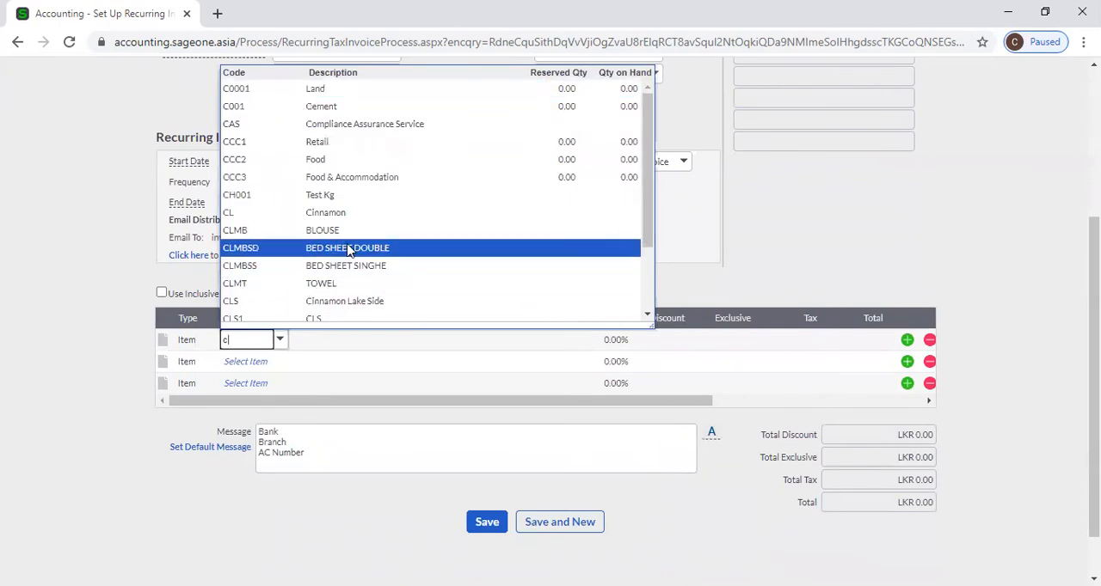
click(362, 126)
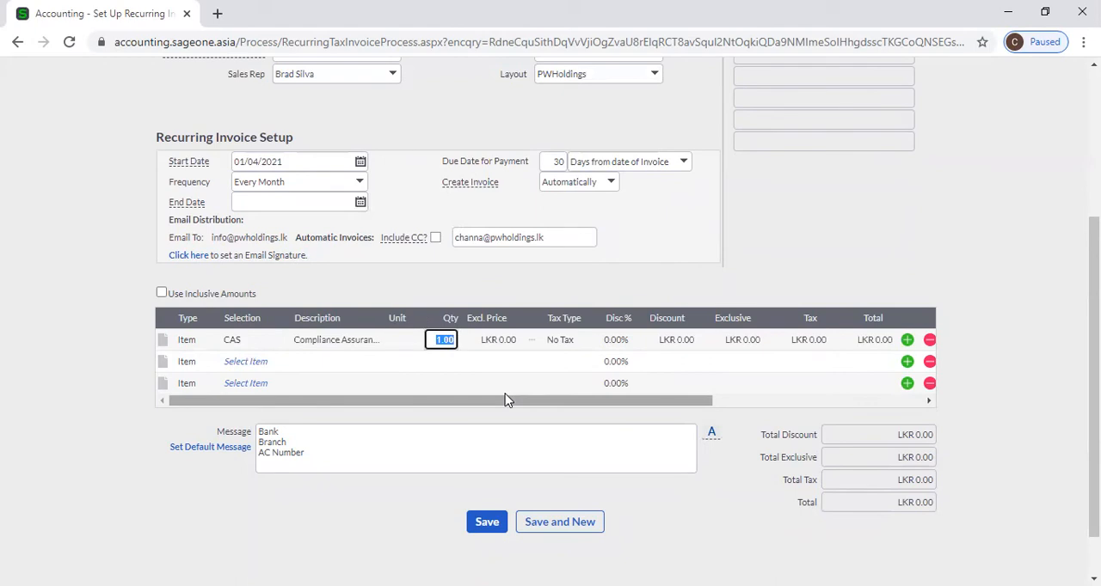
Enter a quantity of 1 and an exclusive price of LKR 50,000 for the Compliance Assurance Service line
key(BackSpace)
key(Tab)
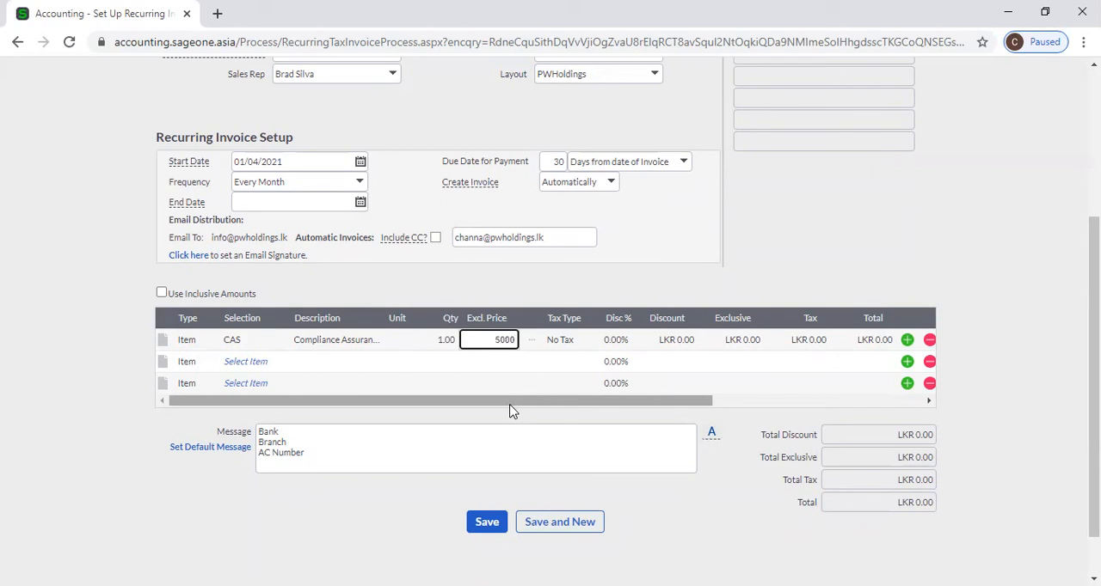
text(50000)
key(Tab)
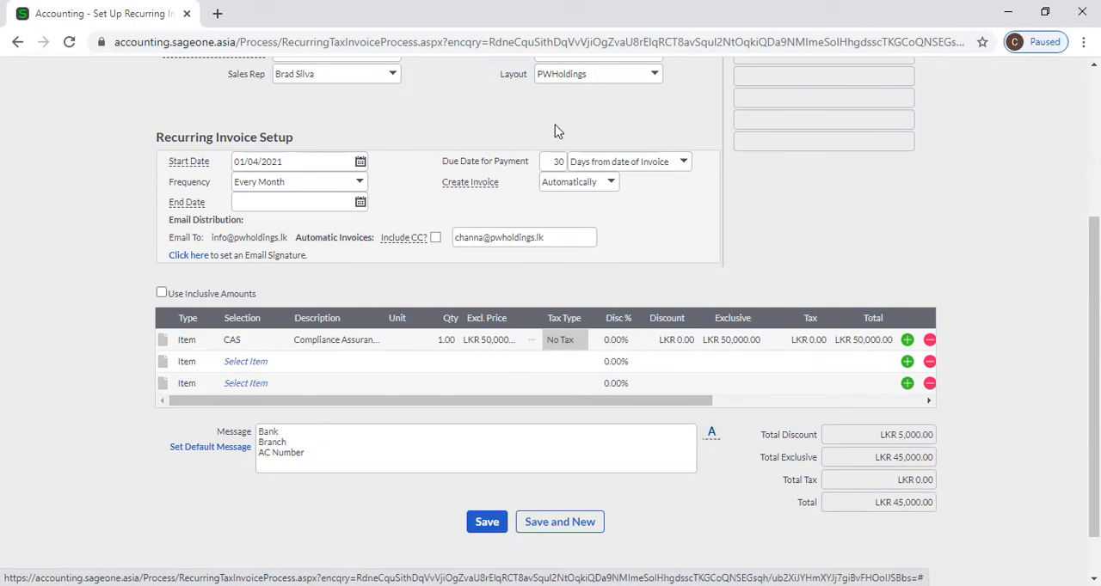
Review the recurring invoice's settings and line items, including the Department, Job and Loan columns of the CAS line
scroll(555, 131, up, 2)
scroll(517, 375, down, 2)
scroll(349, 297, up, 2)
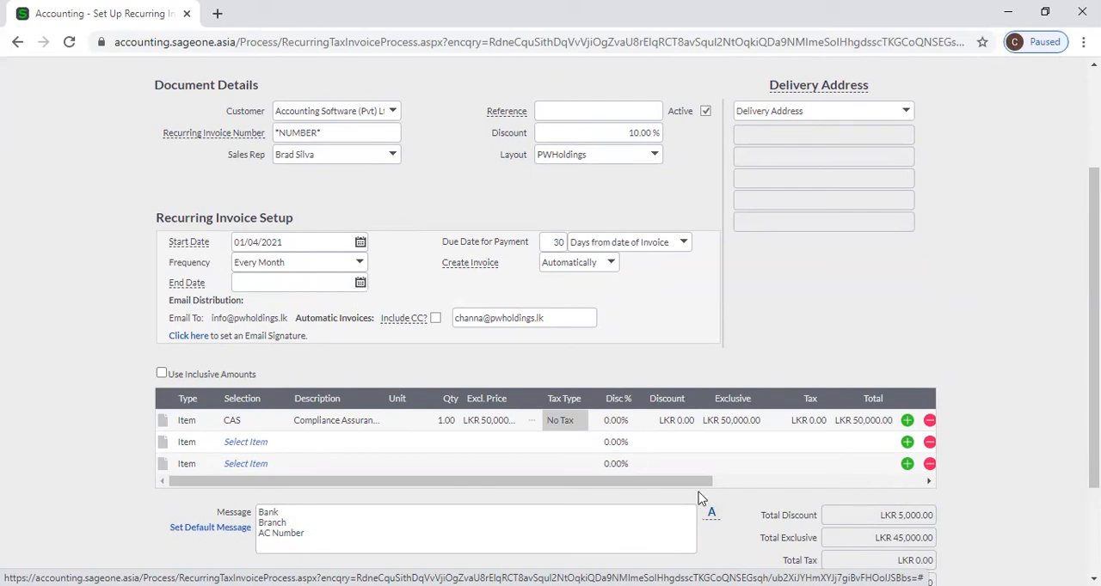
click(730, 485)
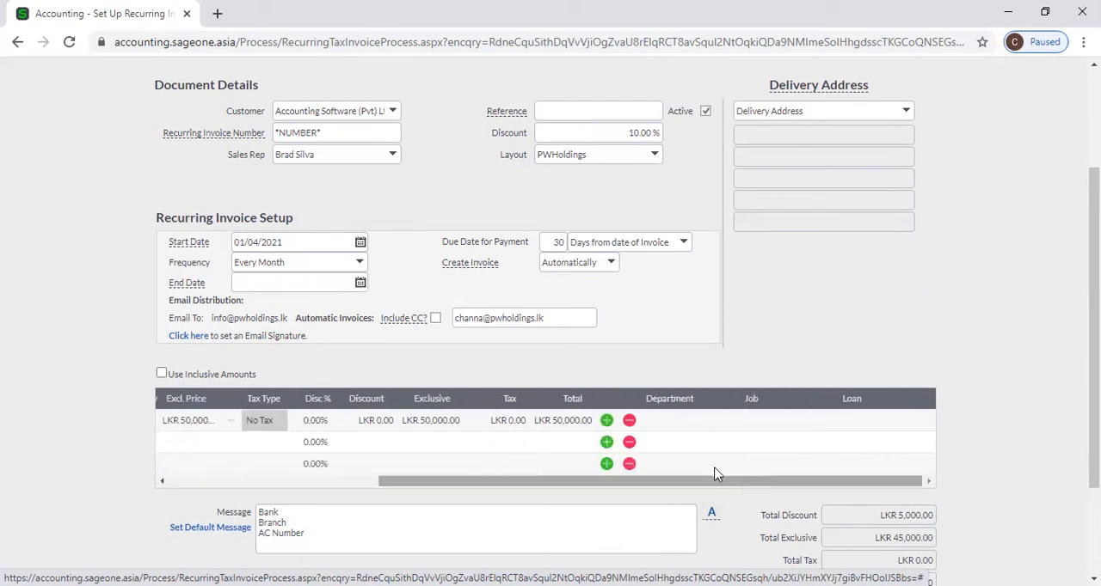
click(697, 425)
click(753, 422)
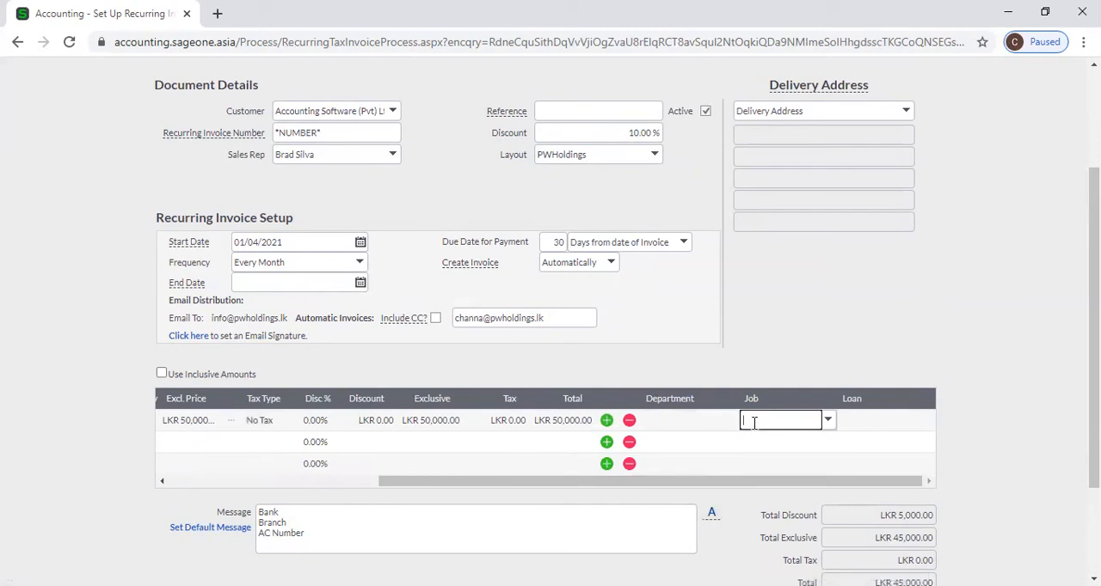
click(843, 421)
click(977, 430)
scroll(978, 430, down, 2)
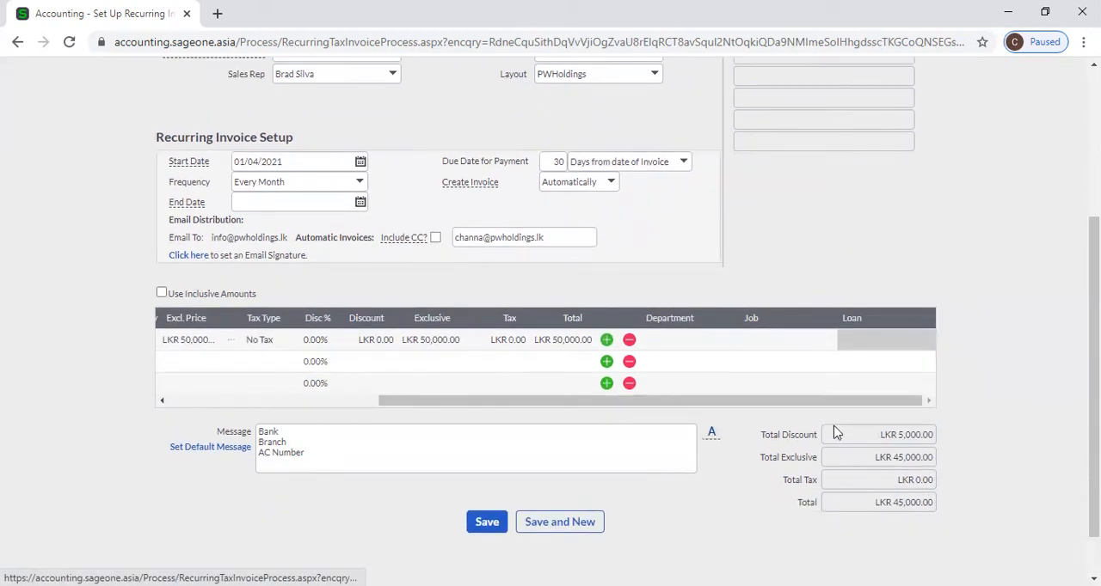
click(277, 404)
scroll(455, 400, up, 2)
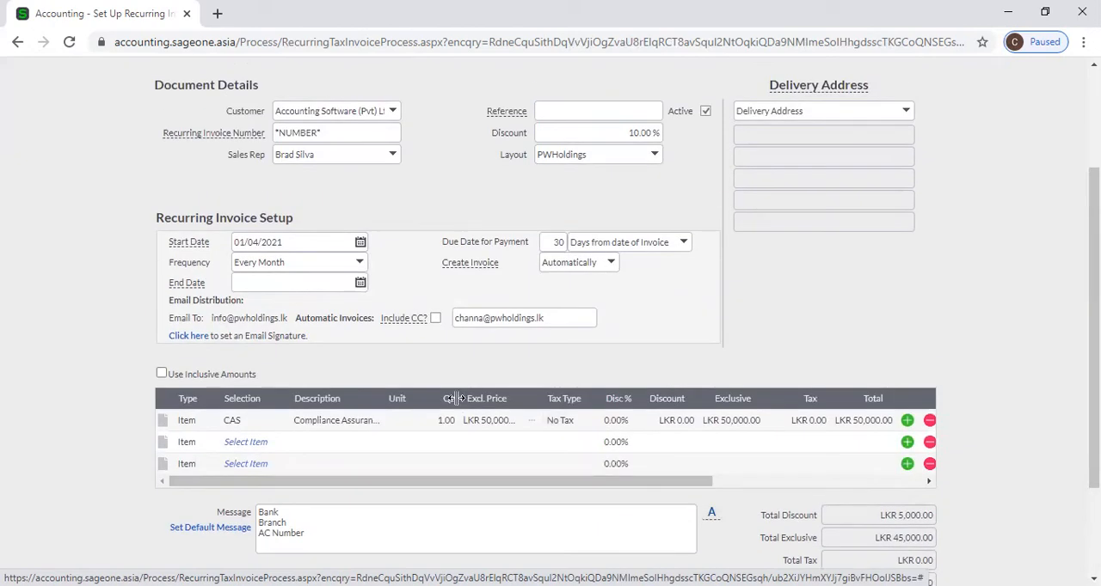
Save the recurring invoice and start another one for the customer Accounting Software (Pvt) Ltd
scroll(455, 398, down, 2)
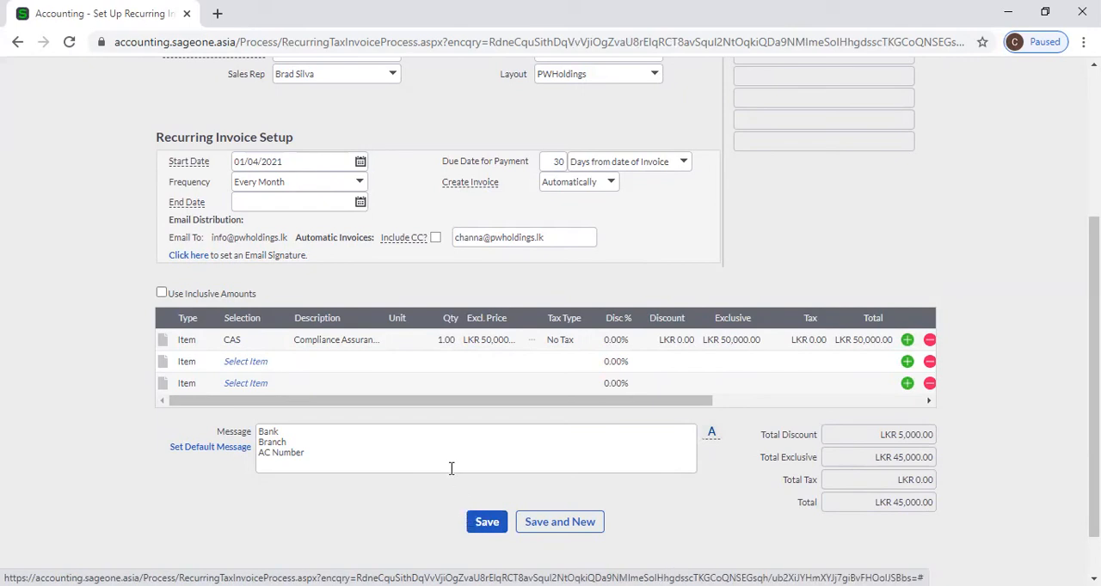
click(482, 523)
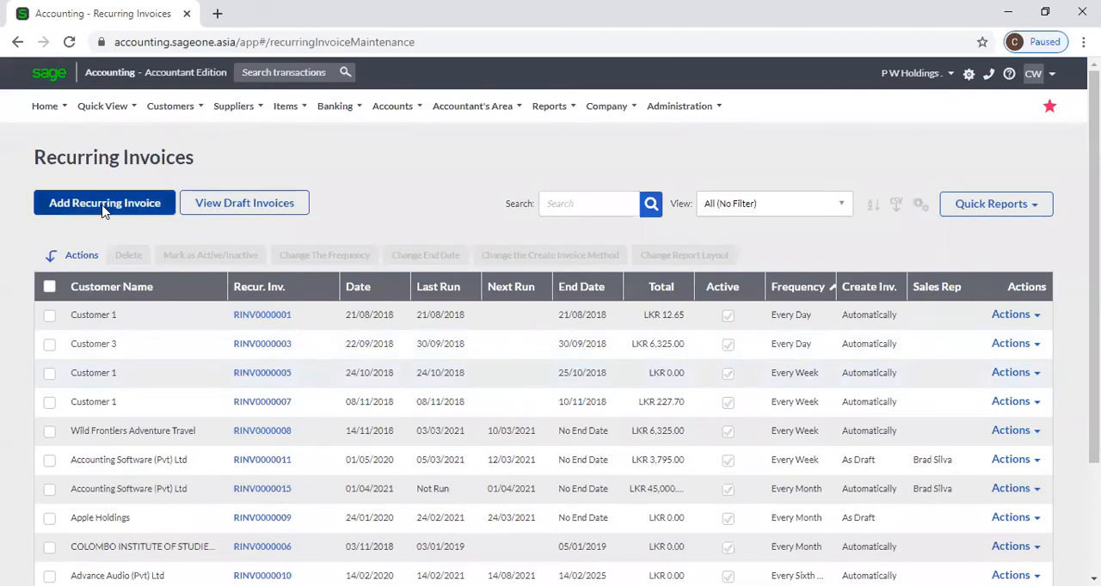
click(151, 209)
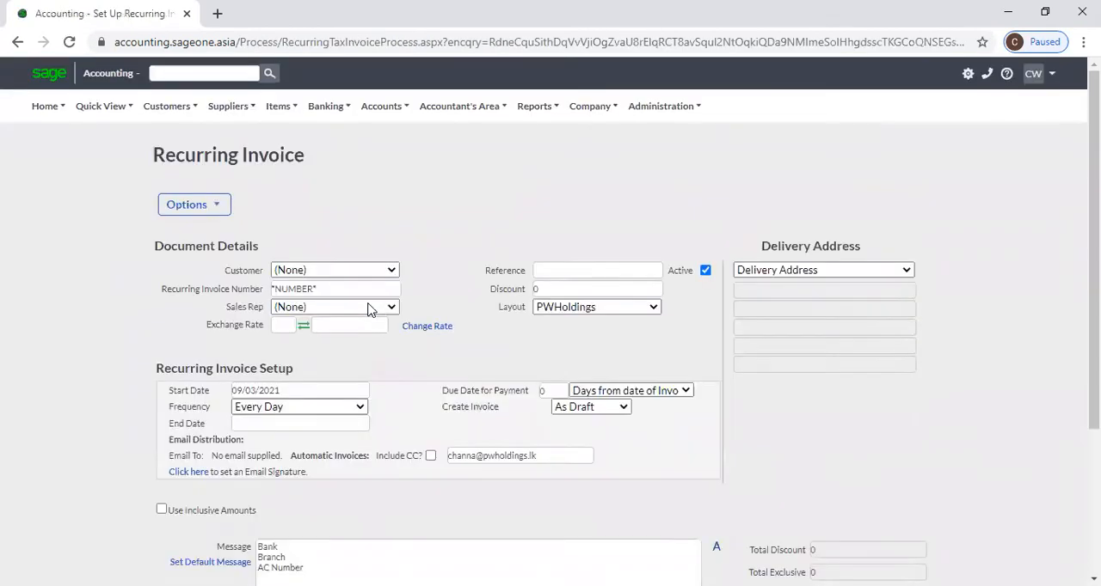
click(381, 273)
text(Accounting Software (Pvt) Ltd)
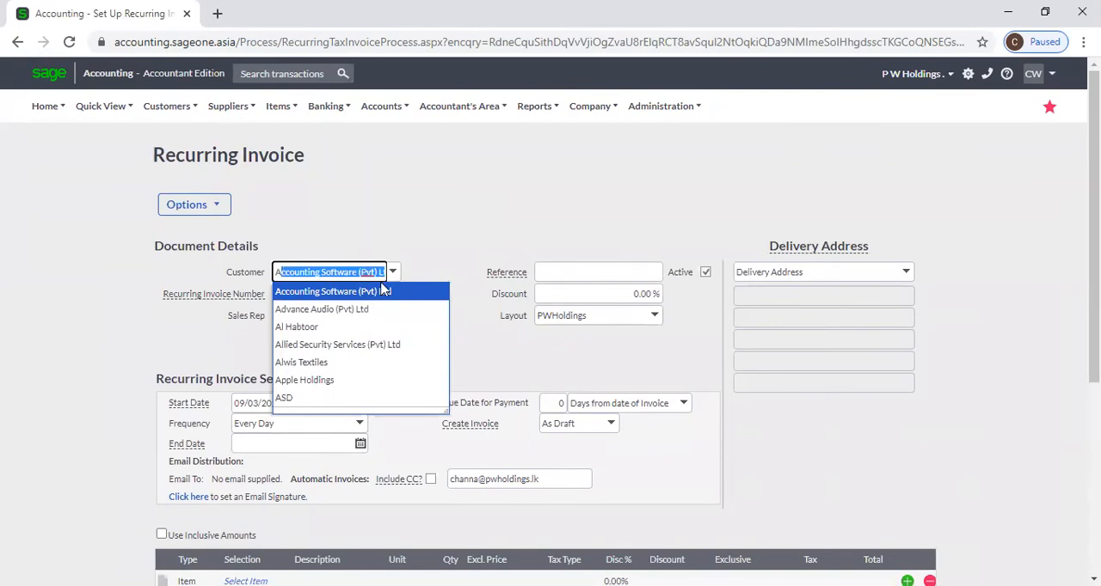
click(383, 292)
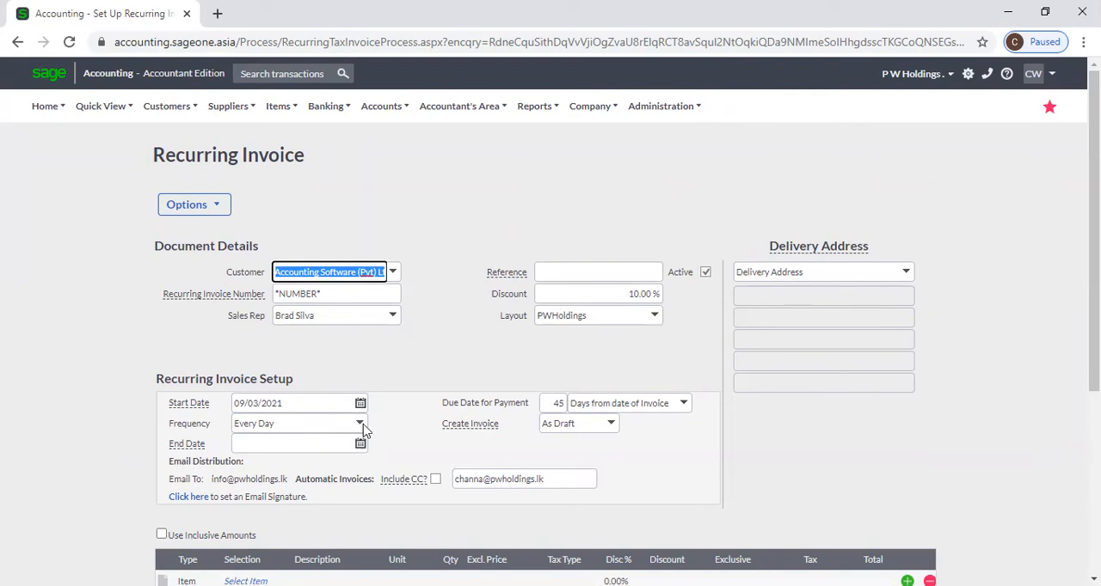
Set the recurring invoice's start date to 07/03/2021 and change it back to 09/03/2021
click(360, 405)
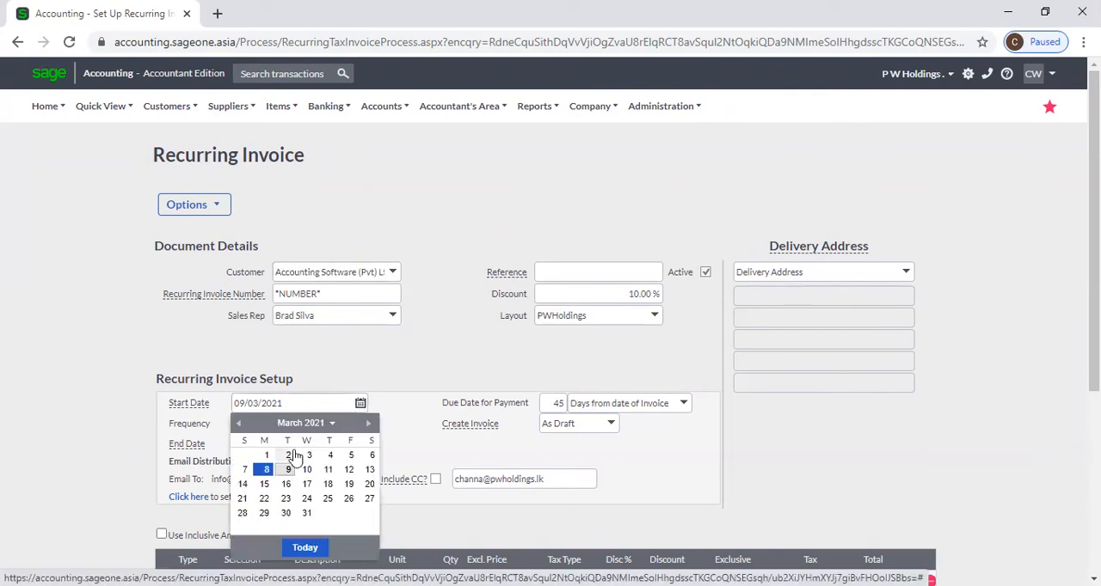
click(243, 470)
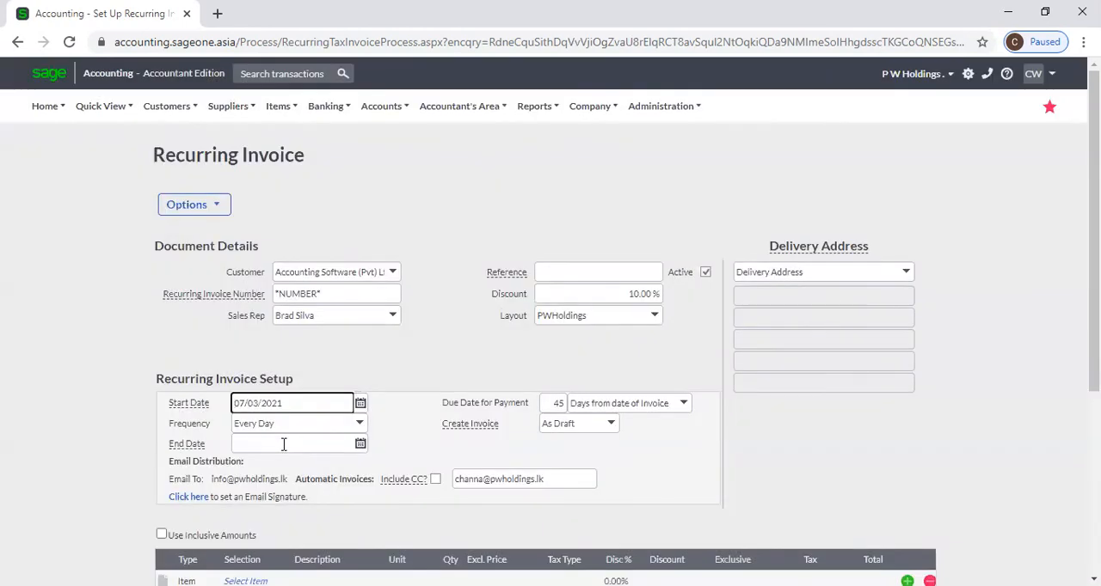
click(360, 403)
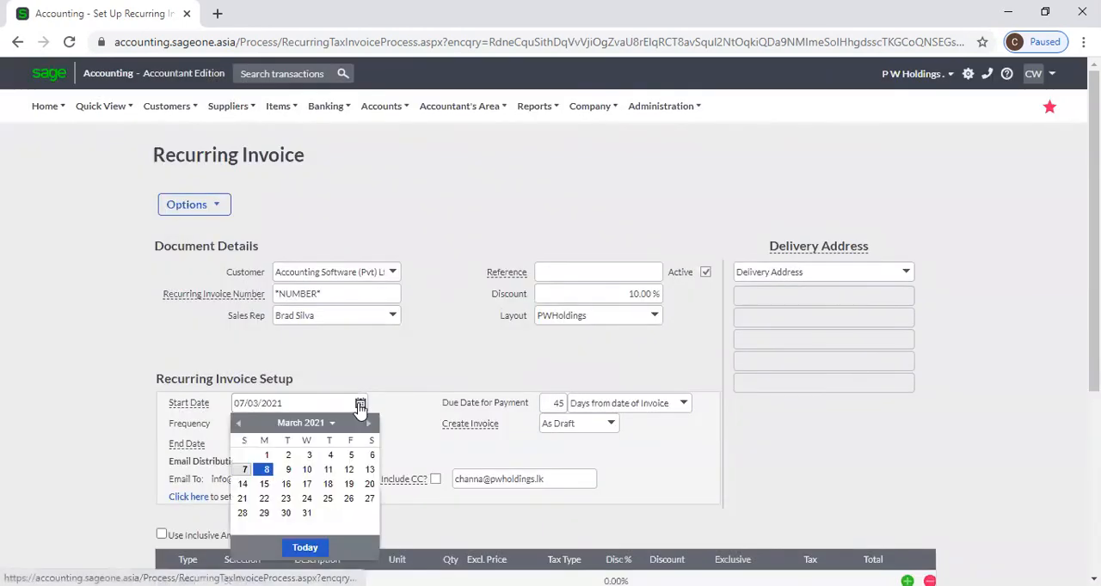
click(286, 471)
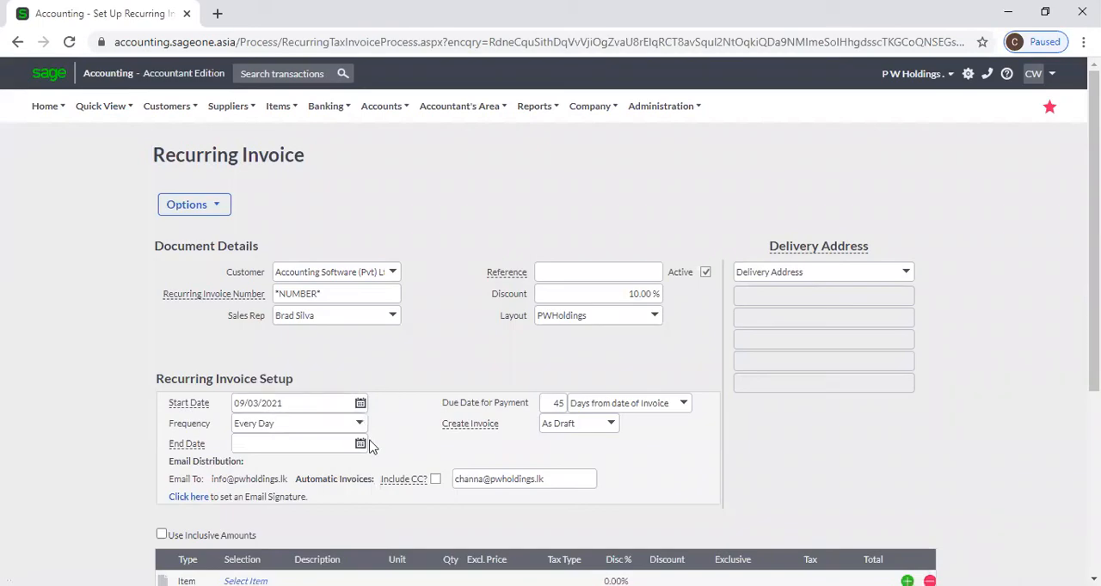
Set the recurring invoice's start date to 01/04/2021 and its end date to 31/03/2022
click(359, 445)
click(362, 404)
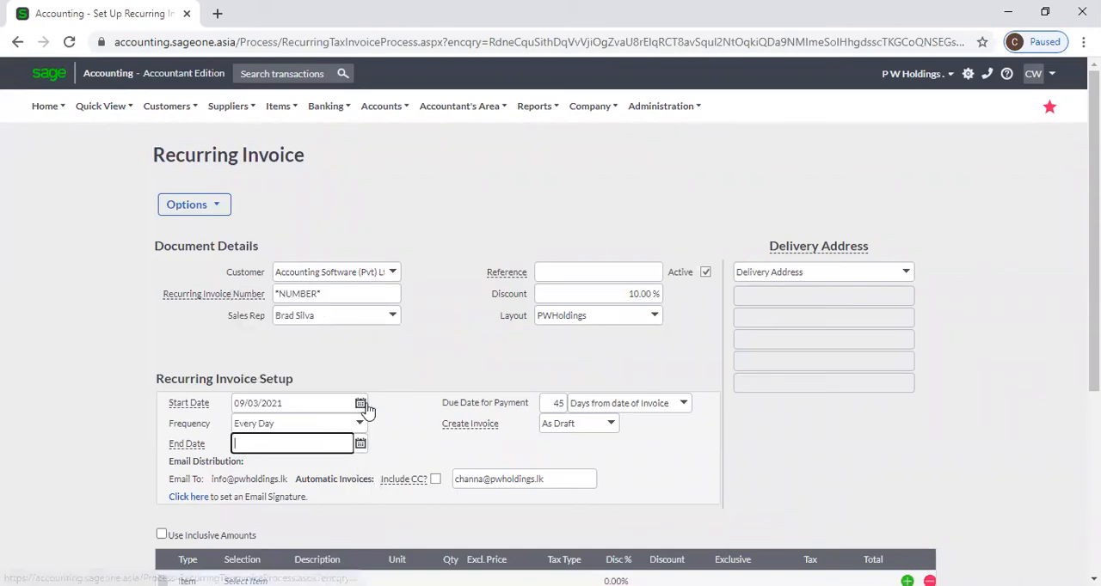
click(369, 424)
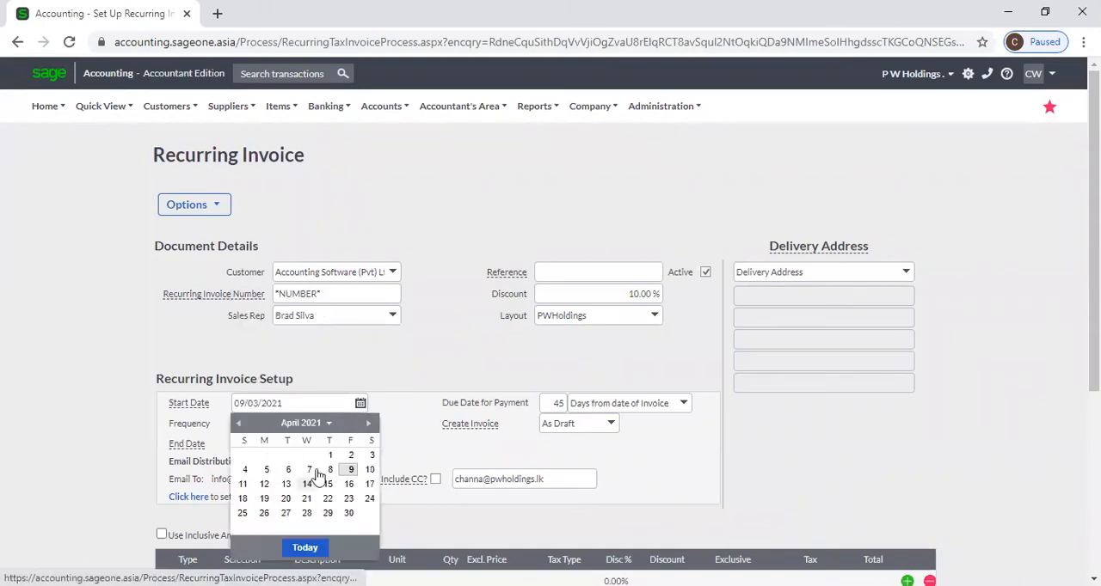
click(331, 458)
click(360, 444)
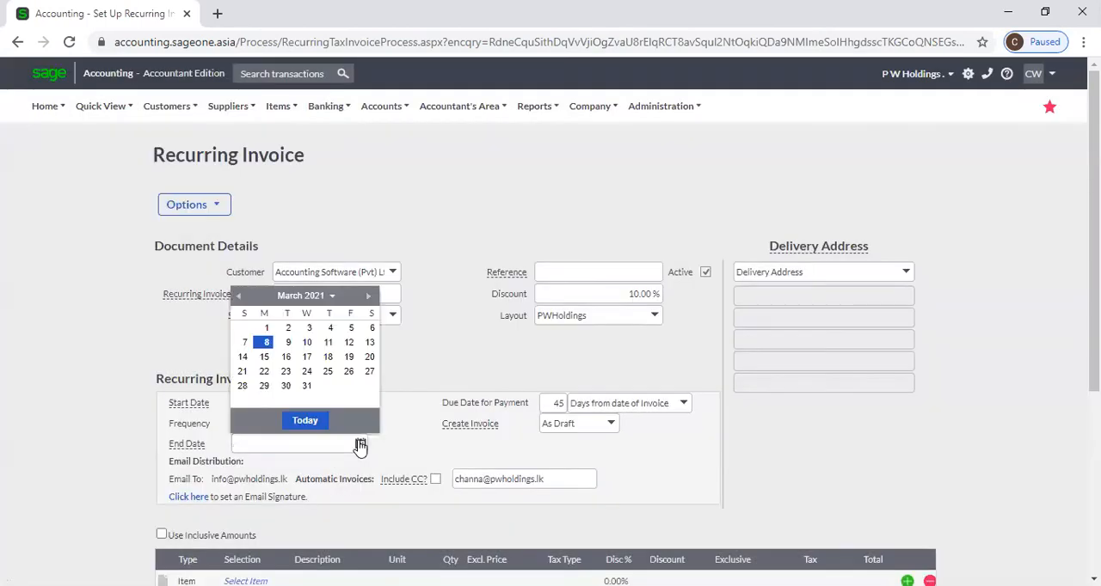
click(307, 386)
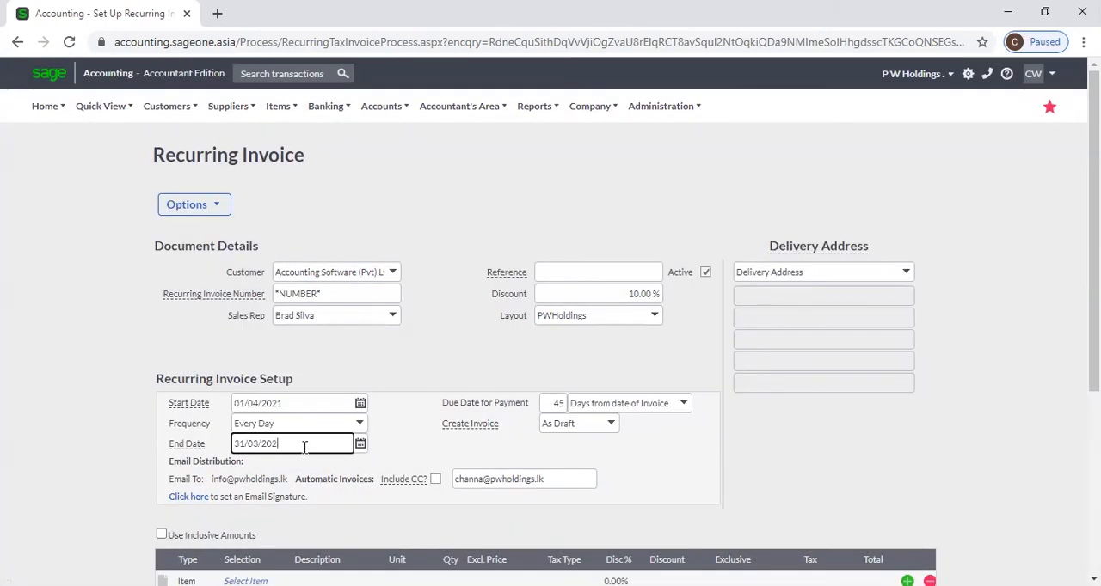
key(Tab)
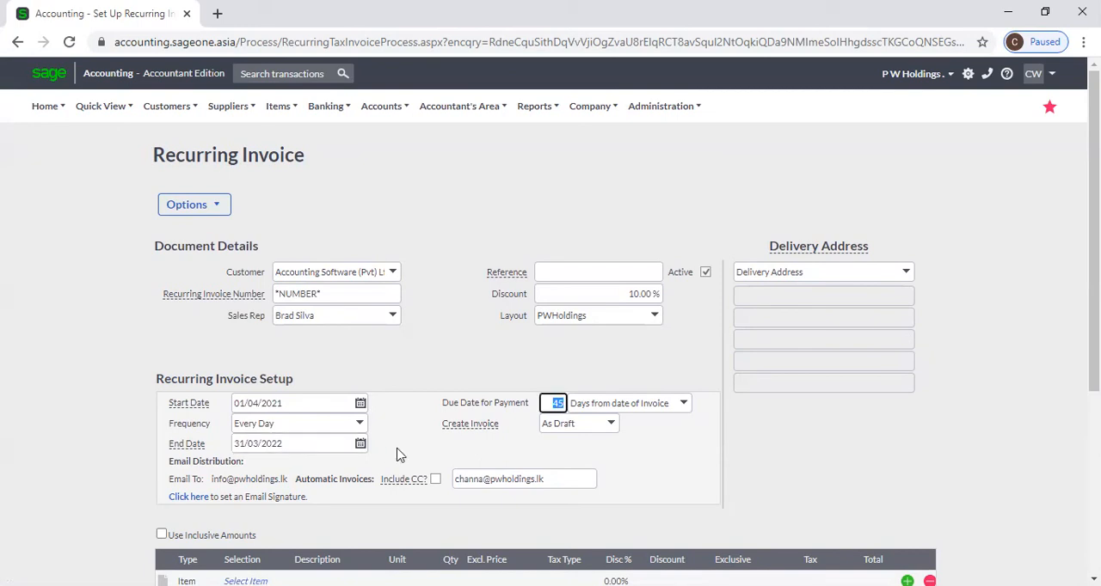
Review the available frequencies and set the recurring invoice to run Every Month
click(387, 455)
click(359, 424)
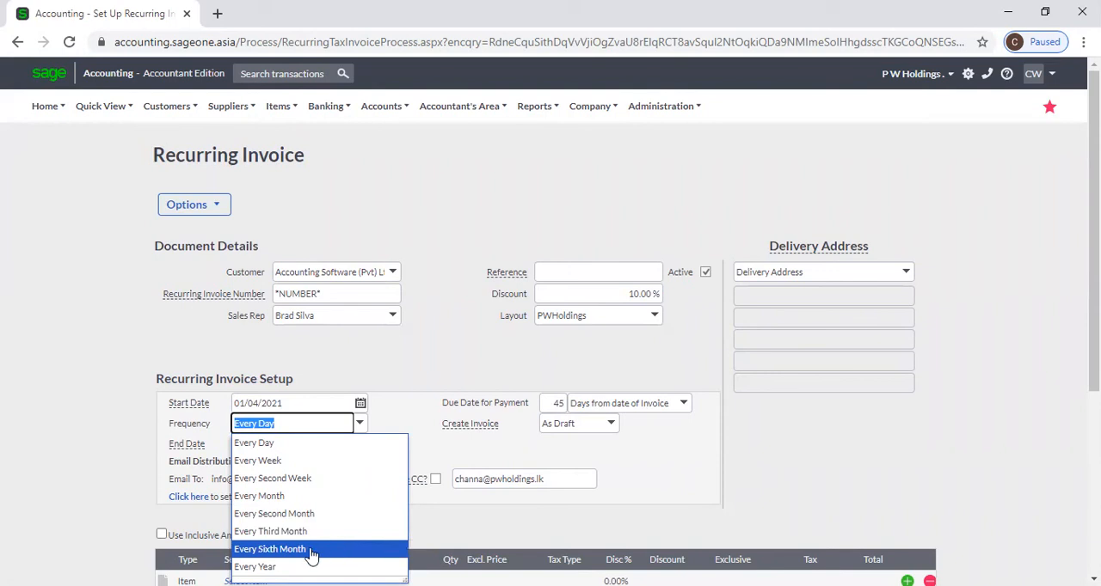
click(411, 388)
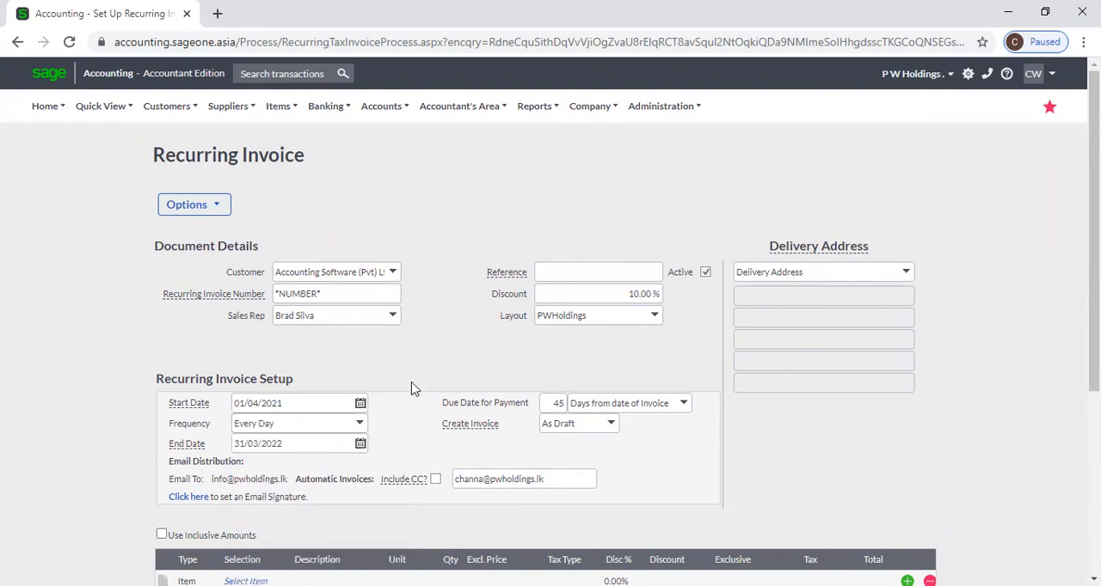
click(357, 423)
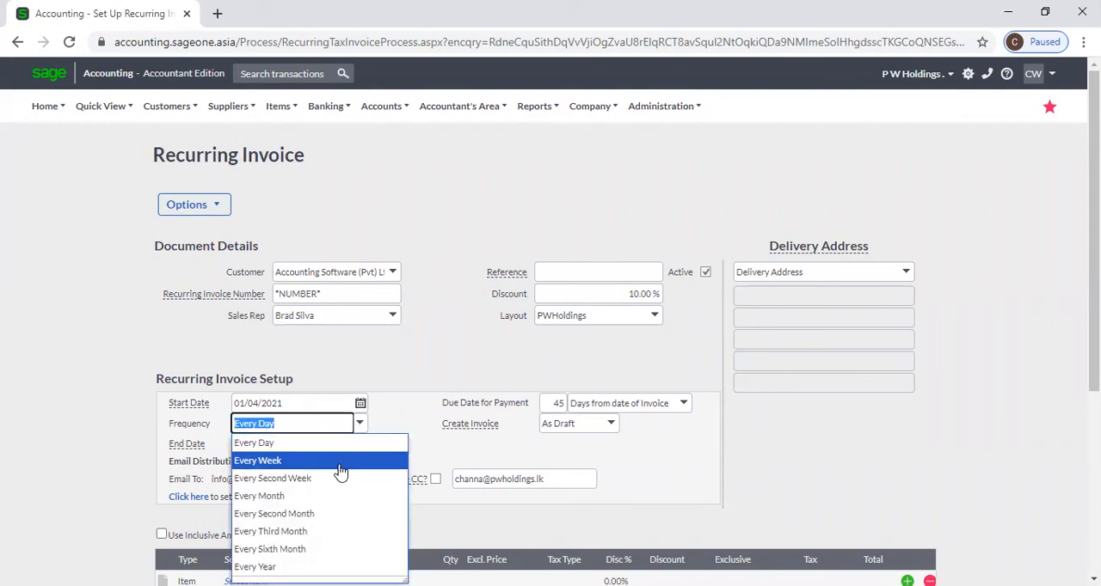
click(332, 495)
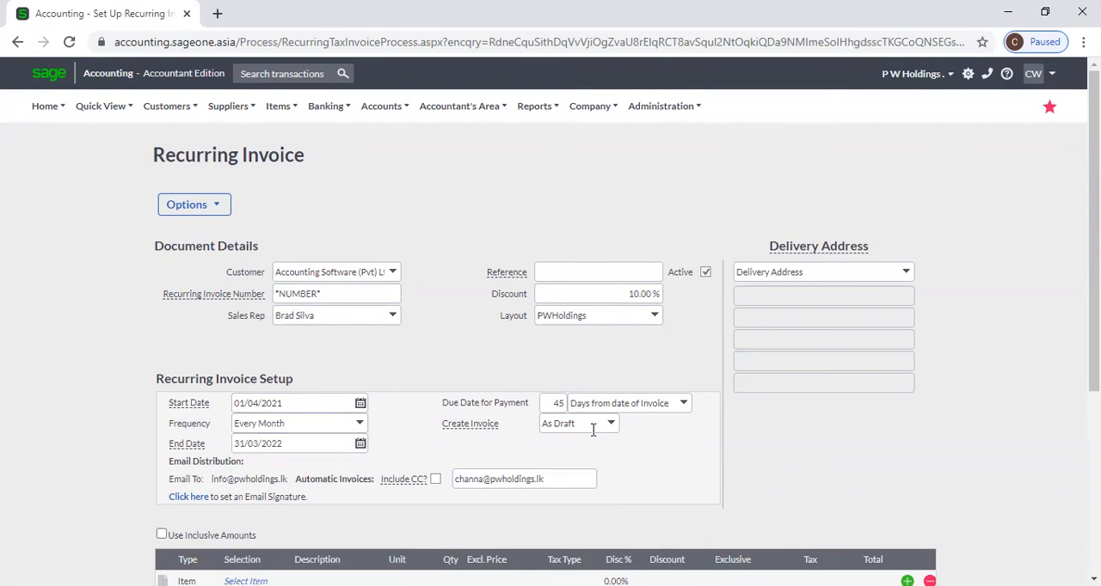
Add the item CAS, Compliance Assurance Service, to the first line with quantity 1 and an exclusive price of LKR 25,000
scroll(629, 449, down, 2)
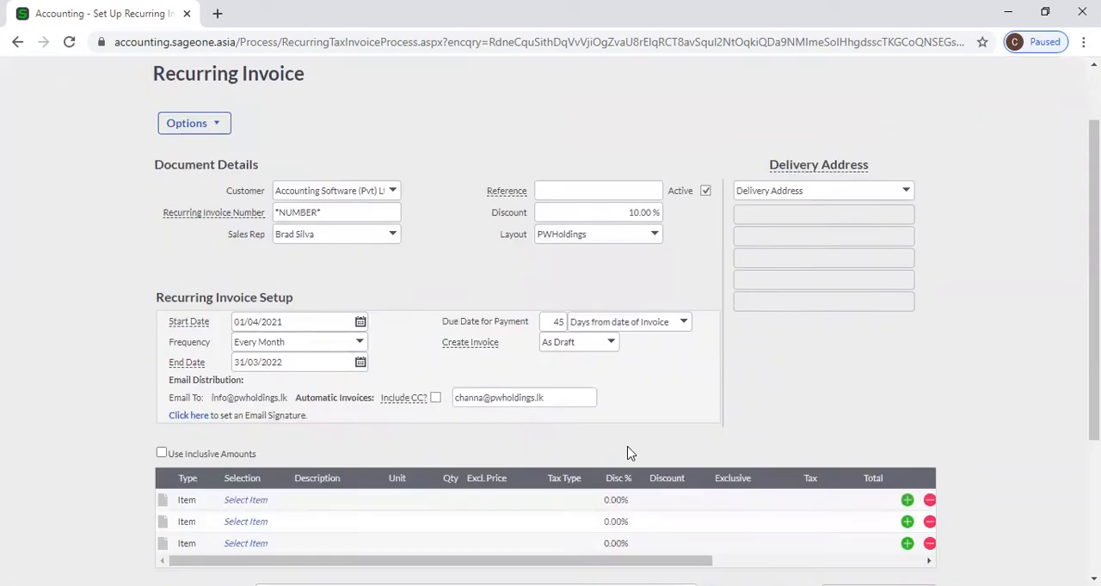
click(258, 420)
text(c)
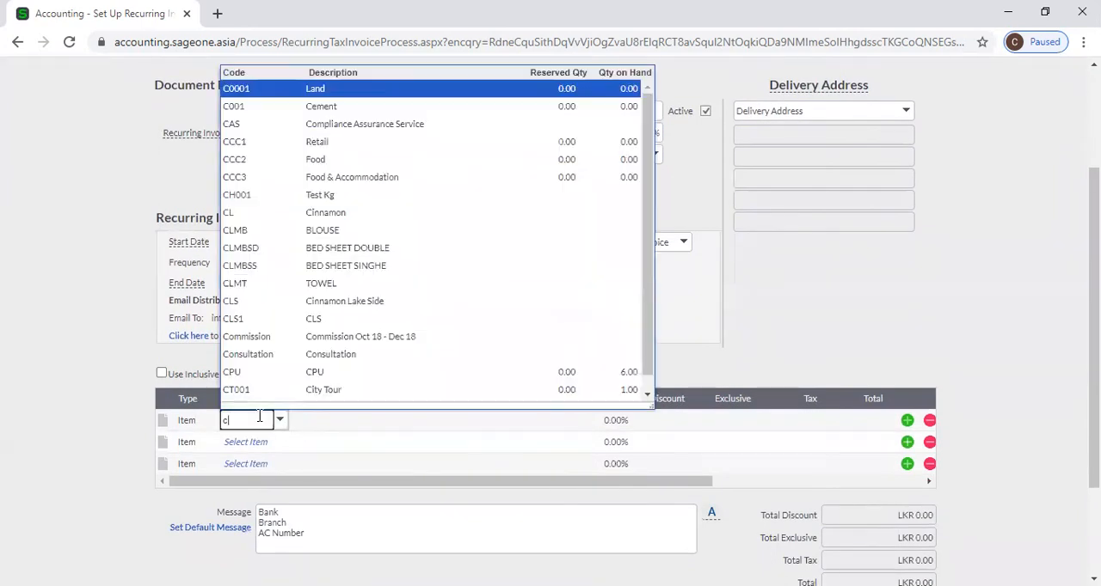
click(400, 129)
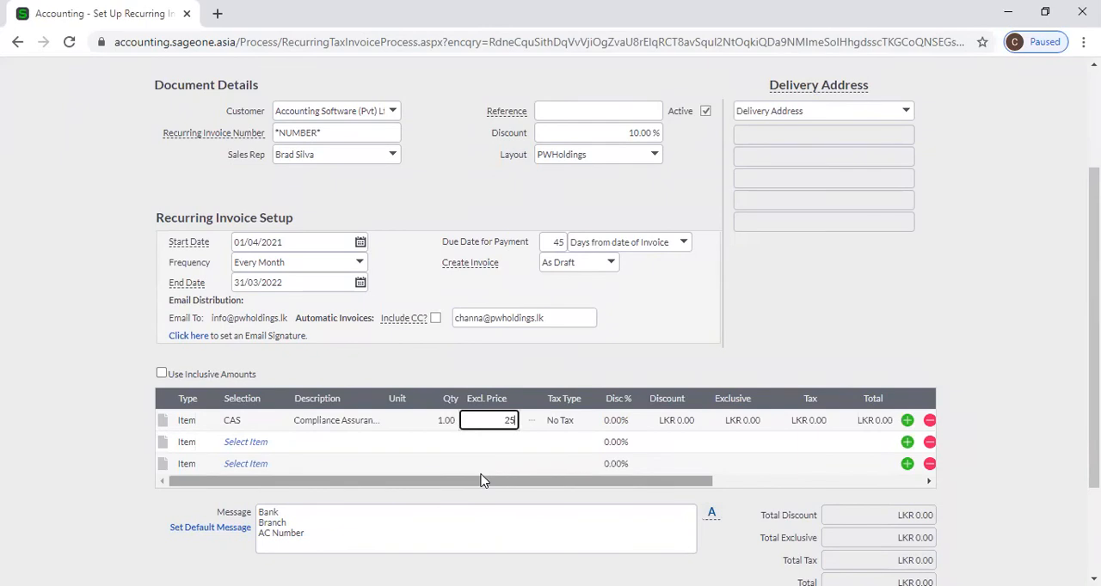
text(25000)
key(Tab)
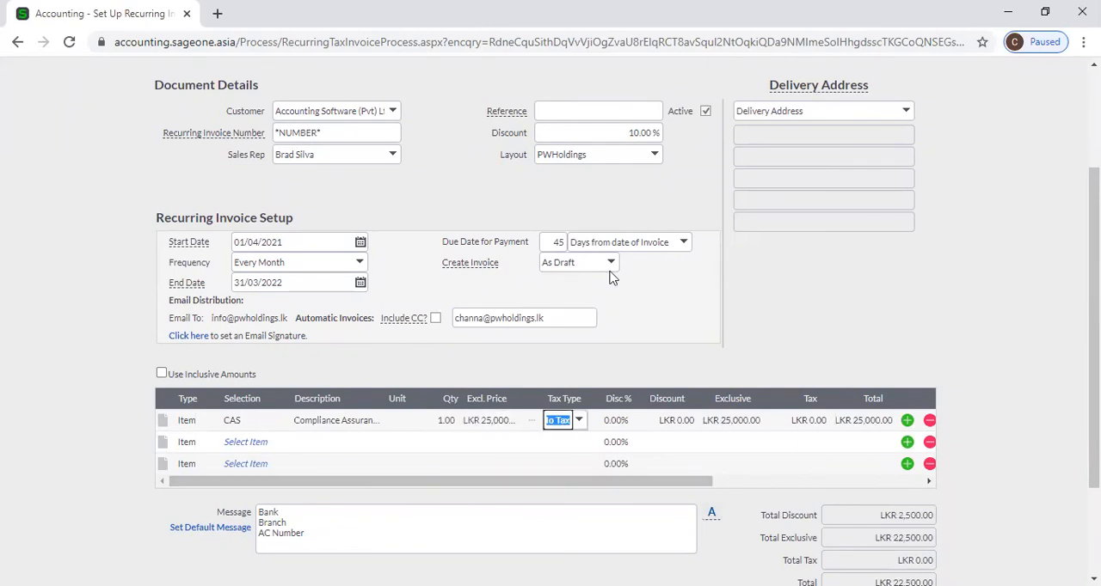
Save the second recurring invoice for Accounting Software (Pvt) Ltd
scroll(601, 505, down, 1)
scroll(601, 505, down, 3)
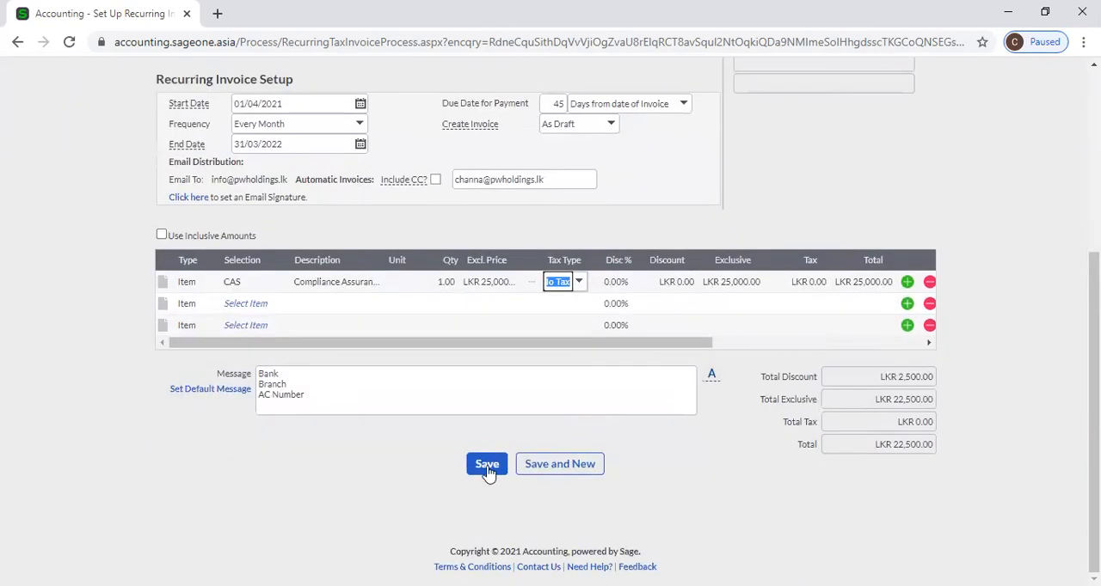
click(486, 465)
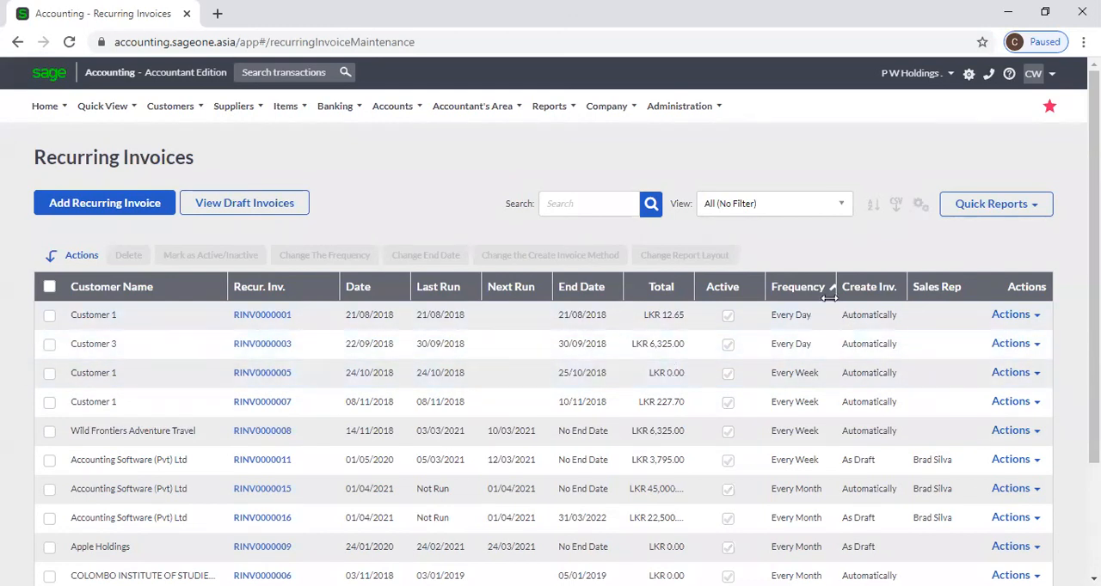
Widen the Frequency and Create Inv. columns in the Recurring Invoices list
drag(833, 288, 840, 290)
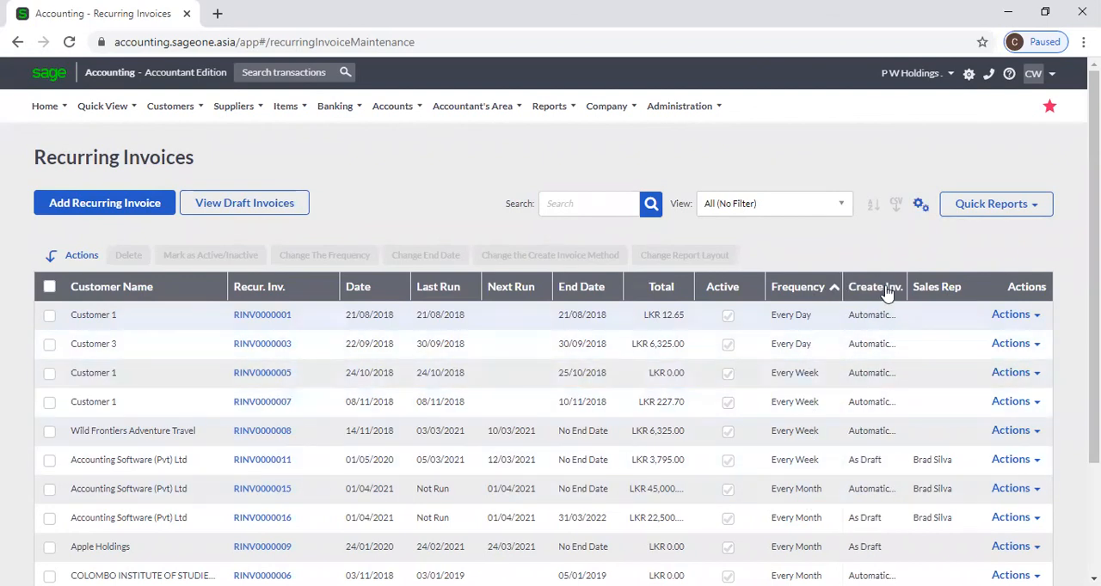
drag(906, 287, 935, 287)
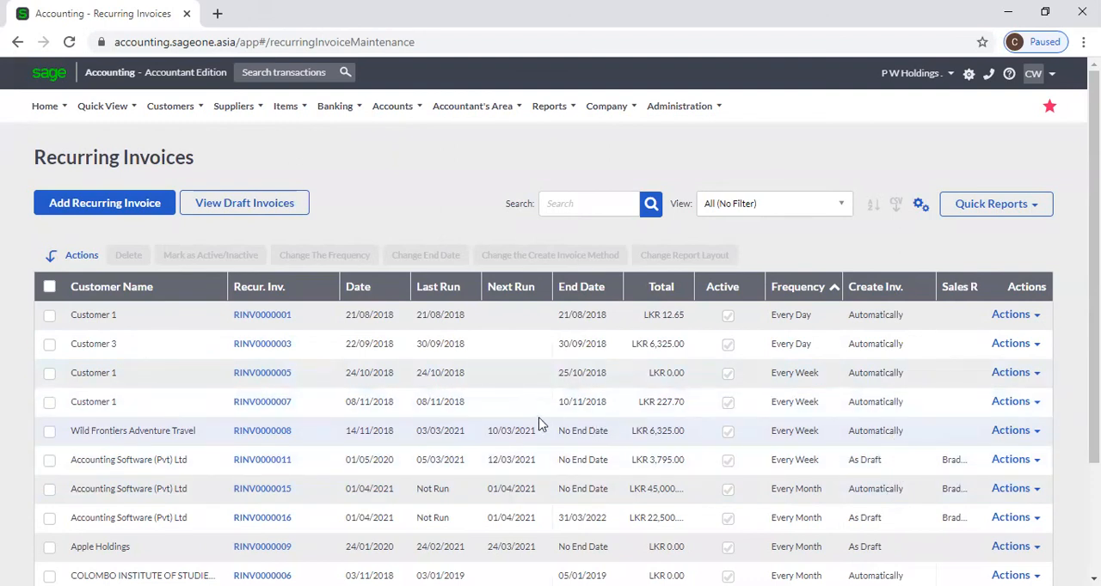
Sort the Recurring Invoices list by Last Run and by Next Run, each with the latest dates first
click(440, 292)
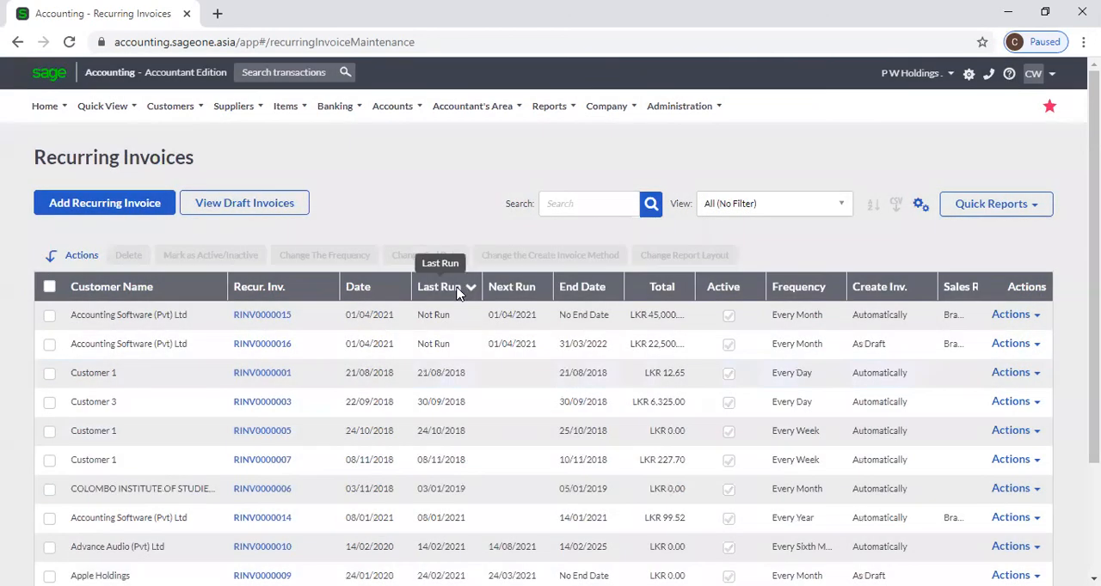
click(456, 291)
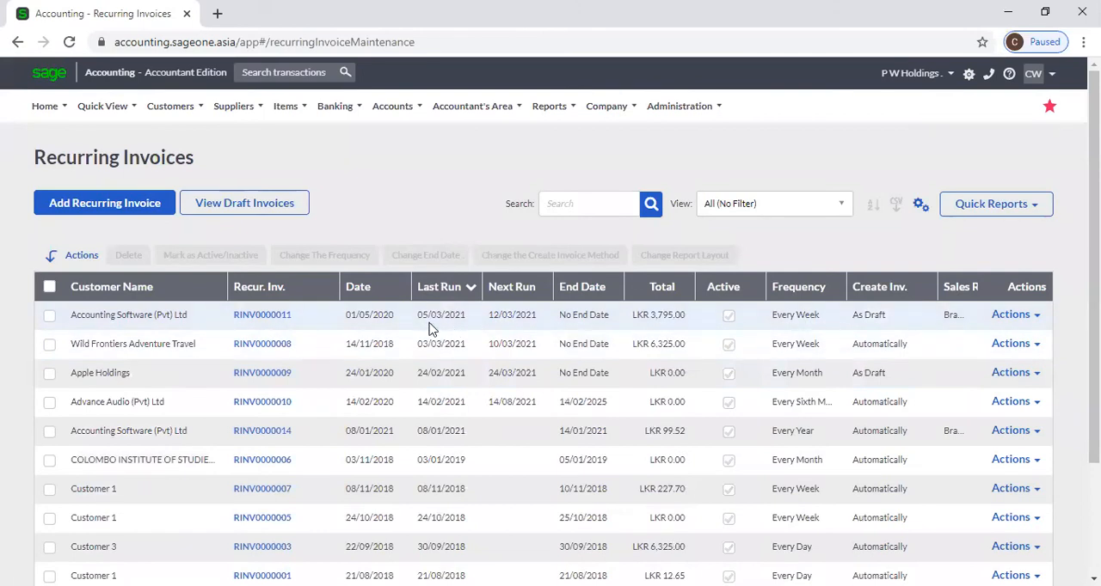
click(503, 303)
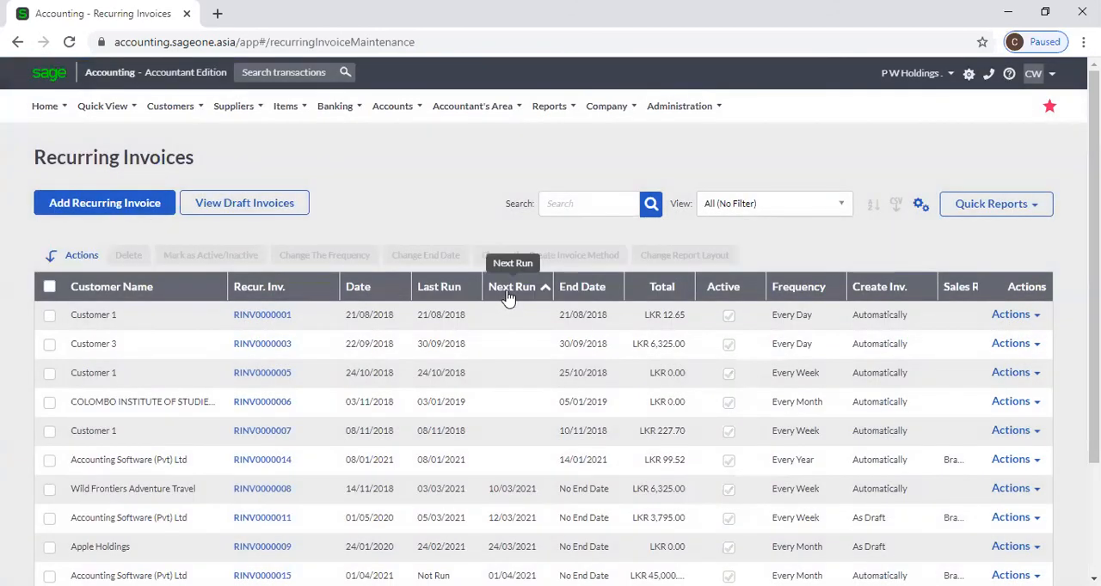
click(508, 296)
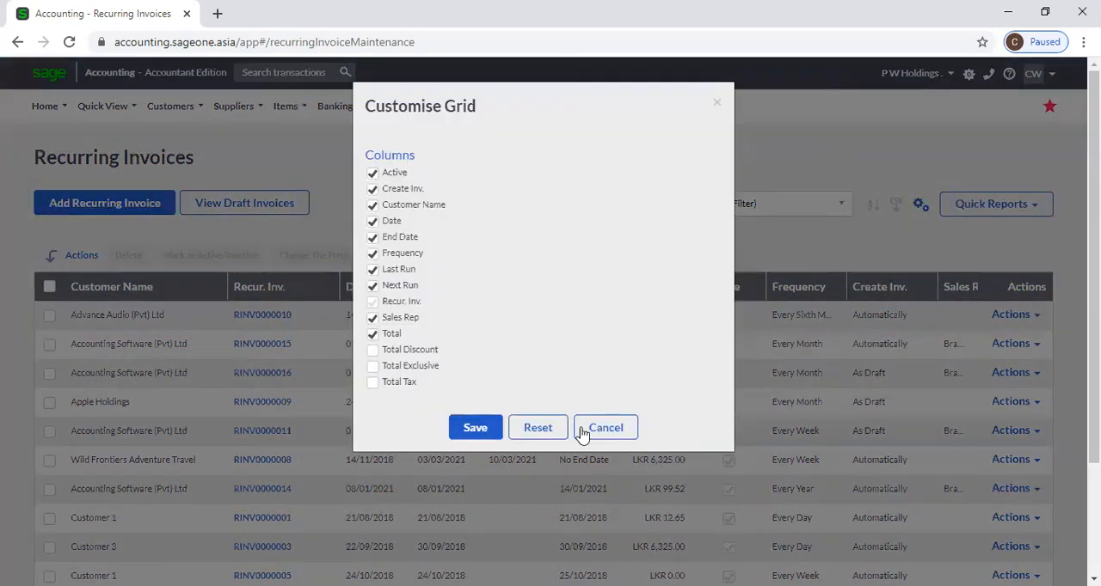
Dismiss the grid customisation without saving, and review the draft tax invoices created from recurring invoice runs
click(606, 428)
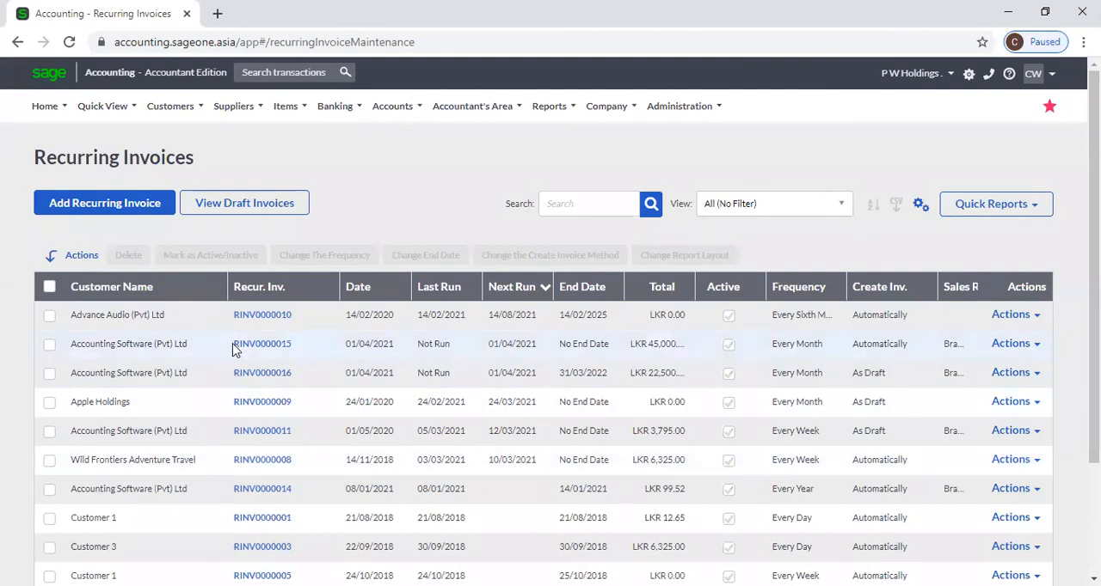
click(258, 208)
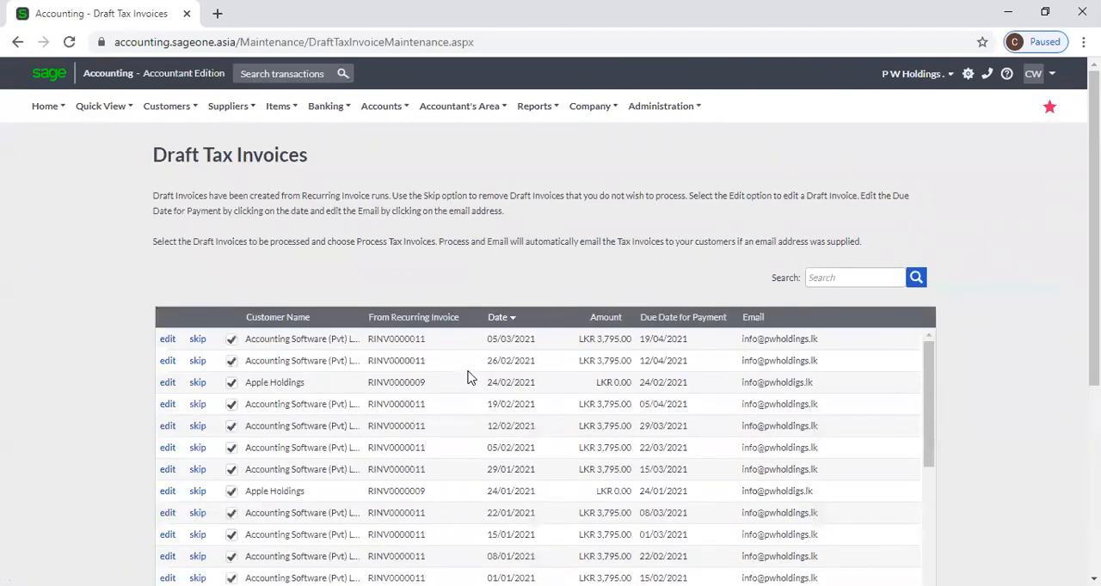
scroll(471, 379, down, 3)
scroll(948, 430, down, 3)
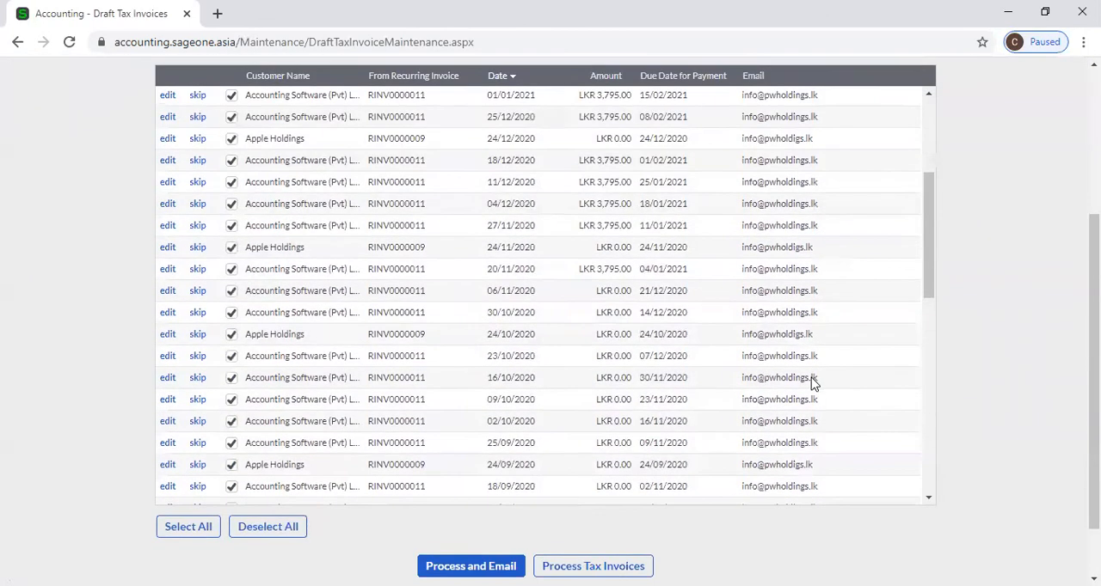
scroll(814, 384, up, 3)
scroll(1010, 376, up, 3)
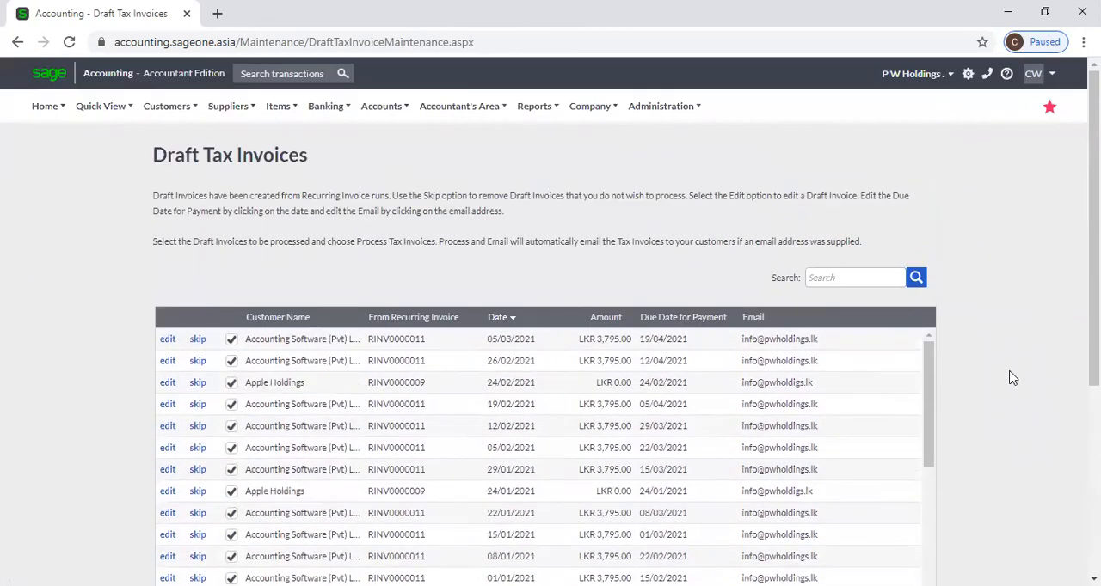
scroll(838, 411, down, 5)
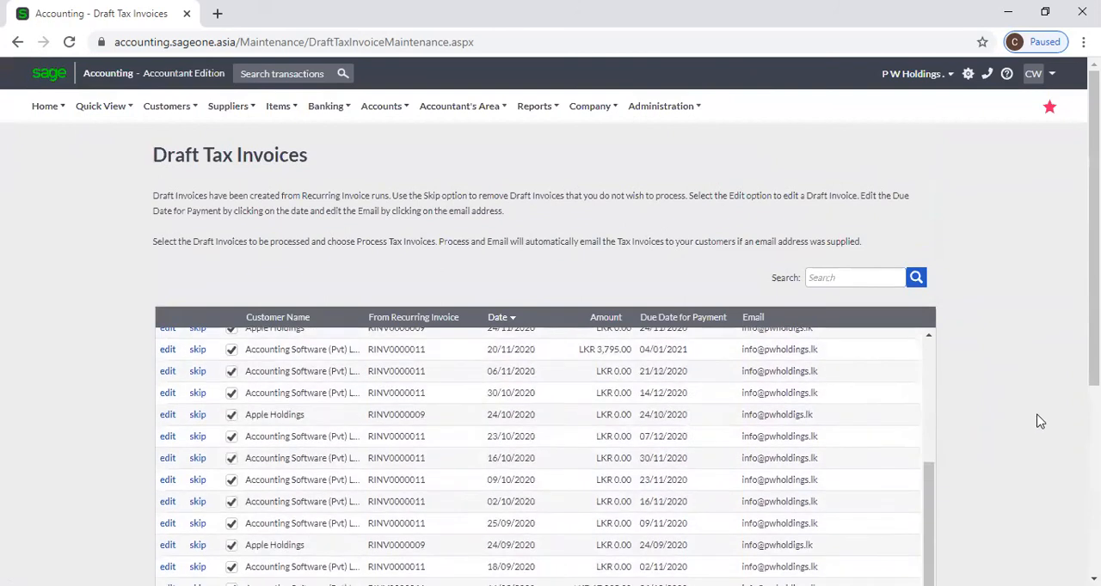
scroll(1032, 421, down, 3)
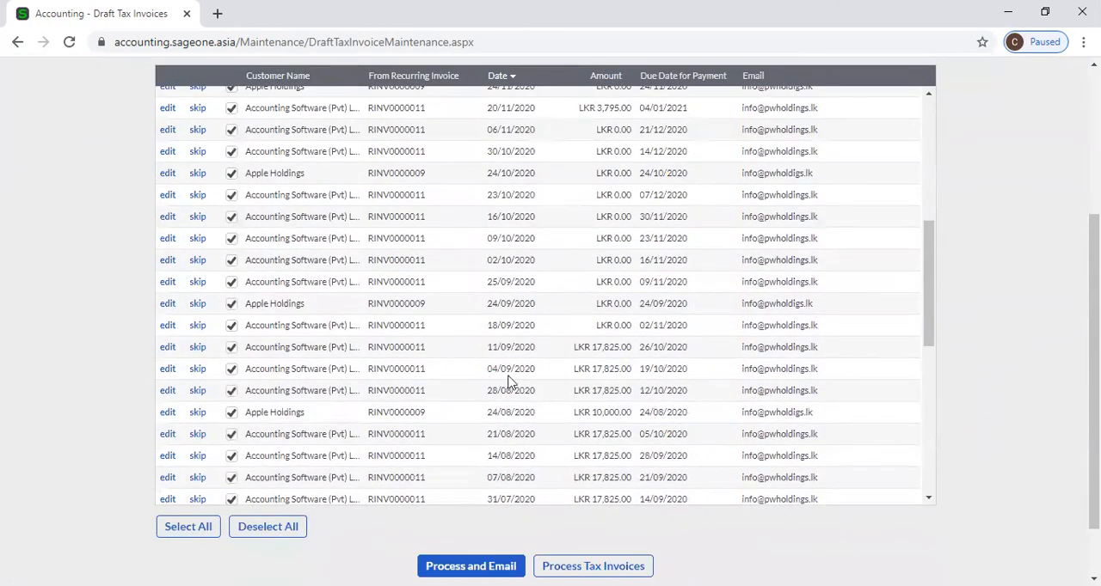